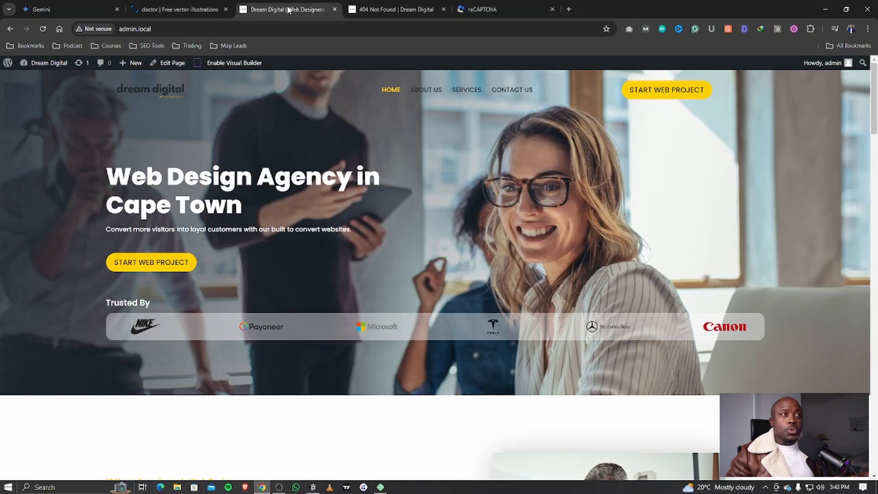
- Switch to the Storyset page and search its illustrations for "404"
{"action": "left_click", "coordinate": [185, 10]}
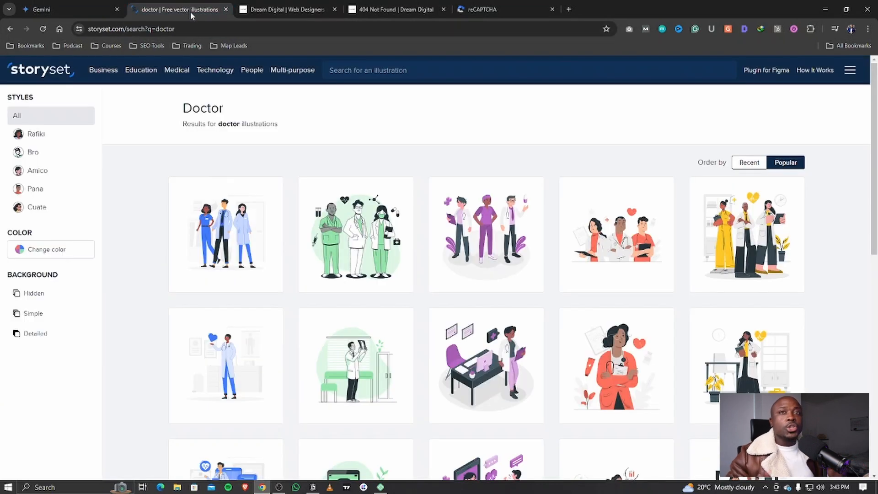
{"action": "left_click", "coordinate": [376, 68]}
{"action": "type", "text": "404"}
{"action": "key", "text": "Return"}
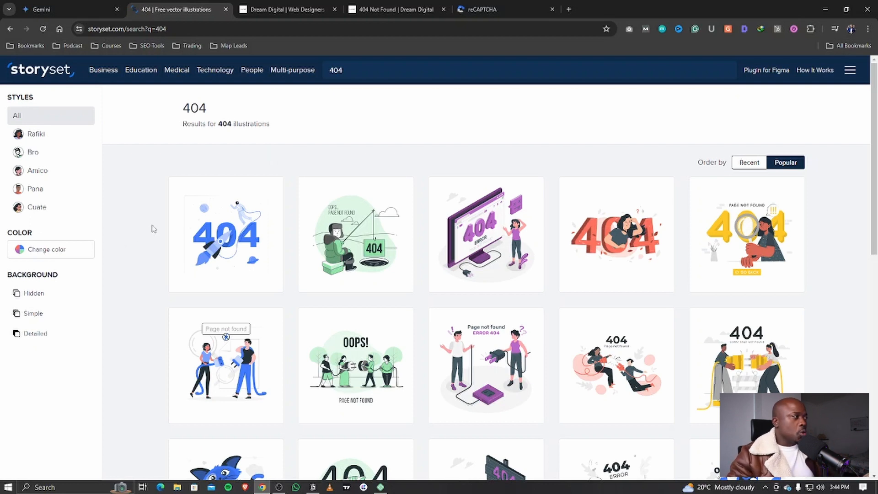
- Recolor the 404 illustrations in yellow, hex FFD000
{"action": "left_click", "coordinate": [39, 250]}
{"action": "left_click", "coordinate": [33, 327]}
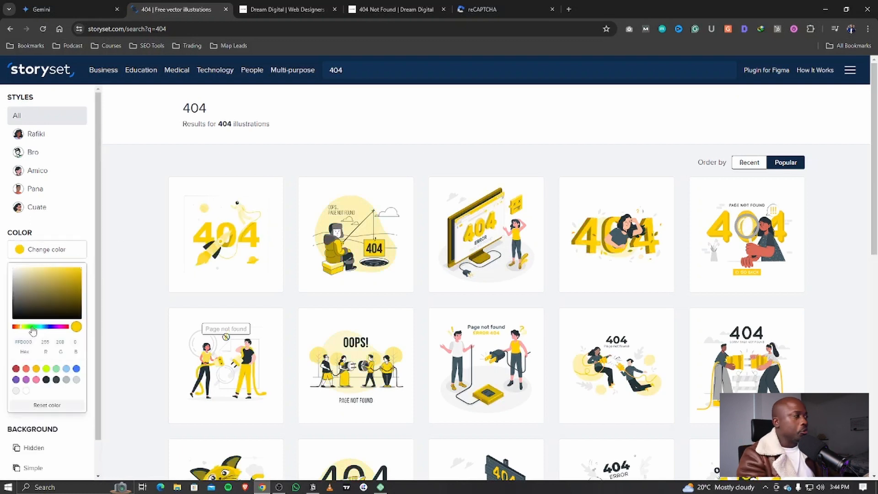
{"action": "left_click", "coordinate": [134, 245]}
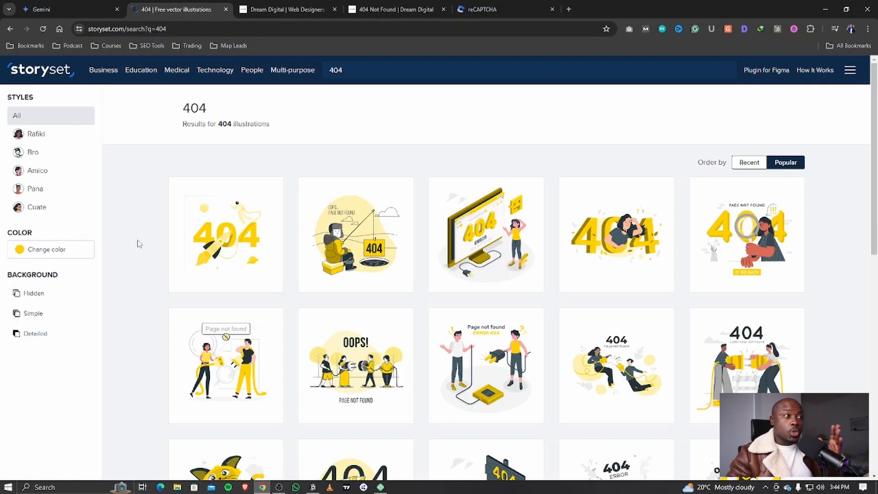
- Browse the 404 illustrations and download the one with the large monitor and unplugged cable as a PNG
{"action": "scroll", "coordinate": [514, 310], "scroll_direction": "down", "scroll_amount": 10}
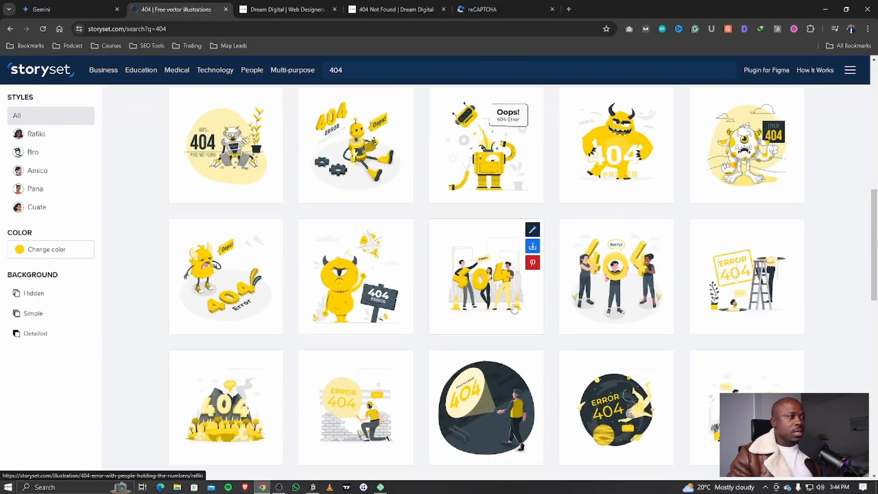
{"action": "scroll", "coordinate": [513, 309], "scroll_direction": "down", "scroll_amount": 5}
{"action": "scroll", "coordinate": [514, 308], "scroll_direction": "up", "scroll_amount": 15}
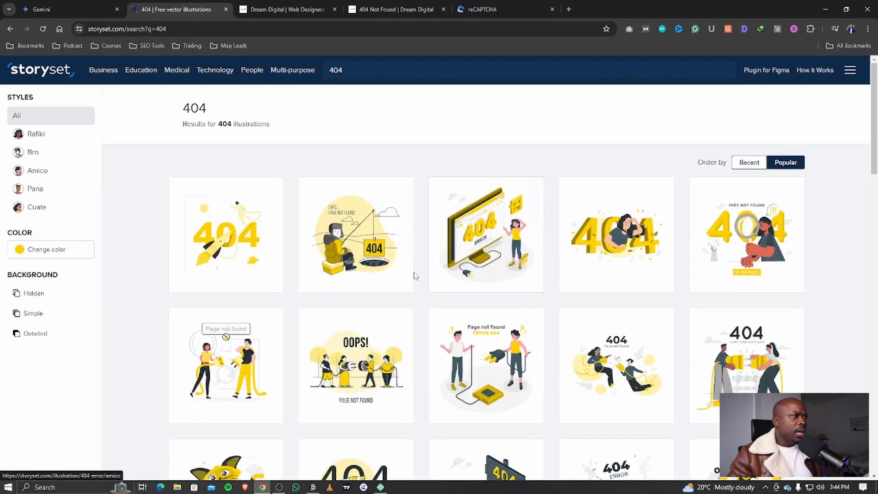
{"action": "mouse_move", "coordinate": [466, 270]}
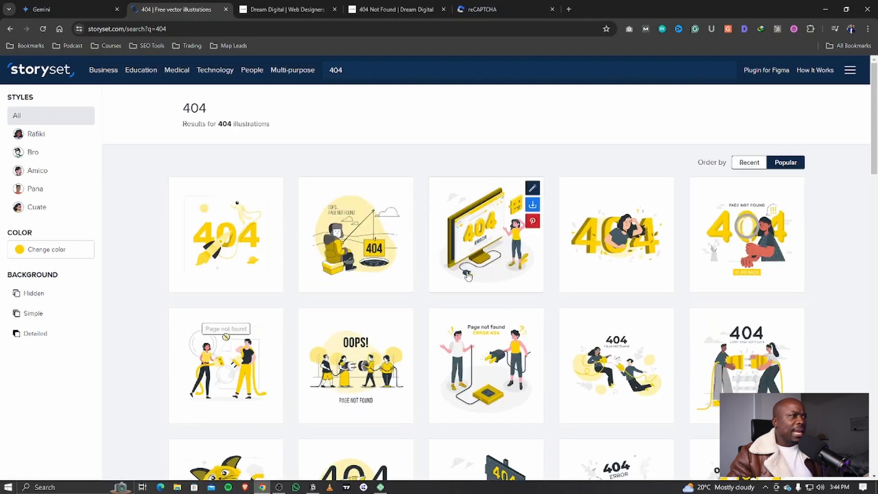
{"action": "left_click", "coordinate": [533, 206]}
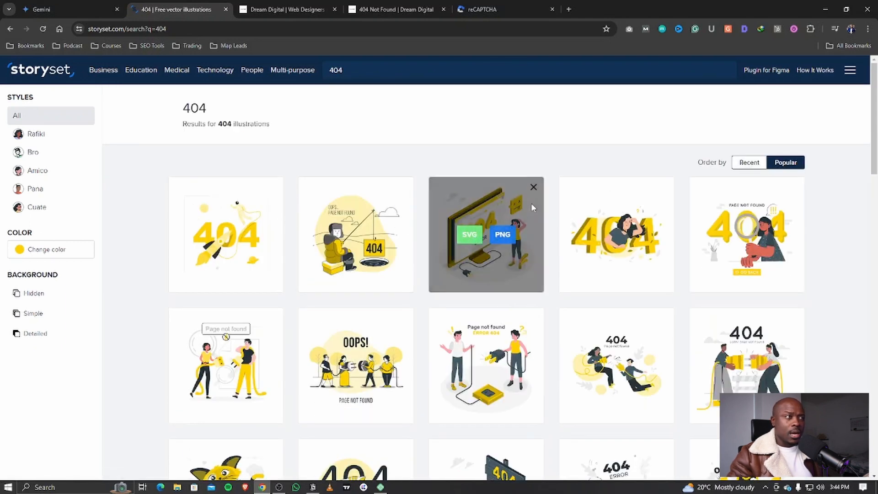
{"action": "left_click", "coordinate": [503, 235]}
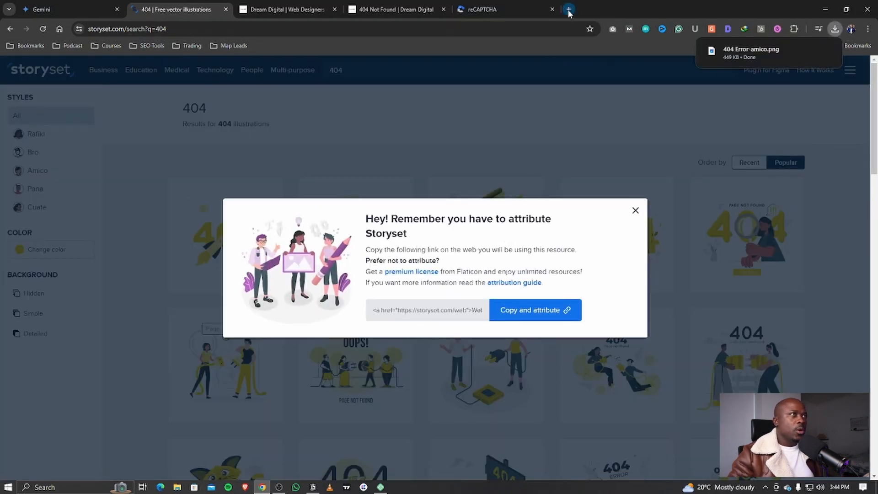
- Open compresspng.com in a new browser tab and upload 404 Error-amico.png from the Downloads folder
{"action": "left_click", "coordinate": [569, 9]}
{"action": "type", "text": "compr"}
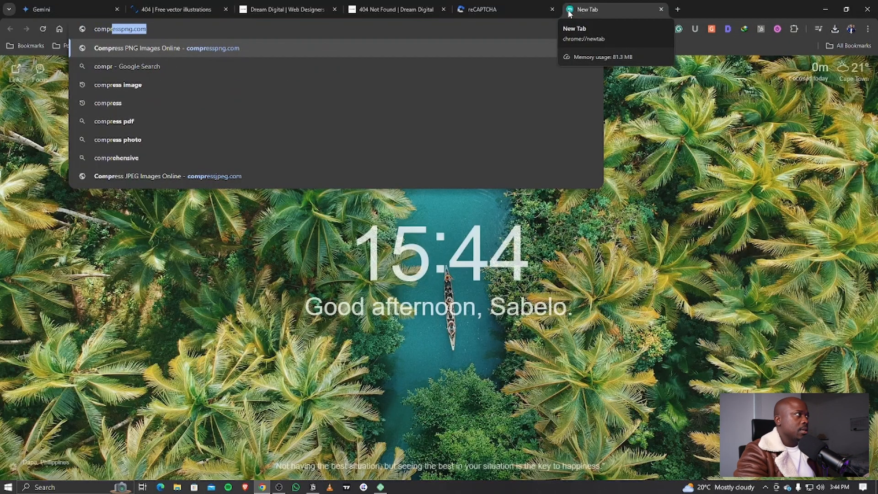
{"action": "key", "text": "Return"}
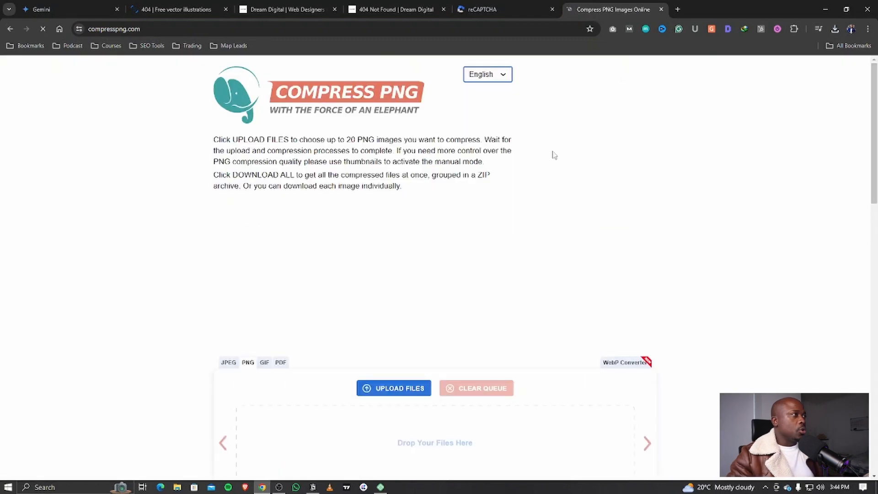
{"action": "left_click", "coordinate": [369, 391]}
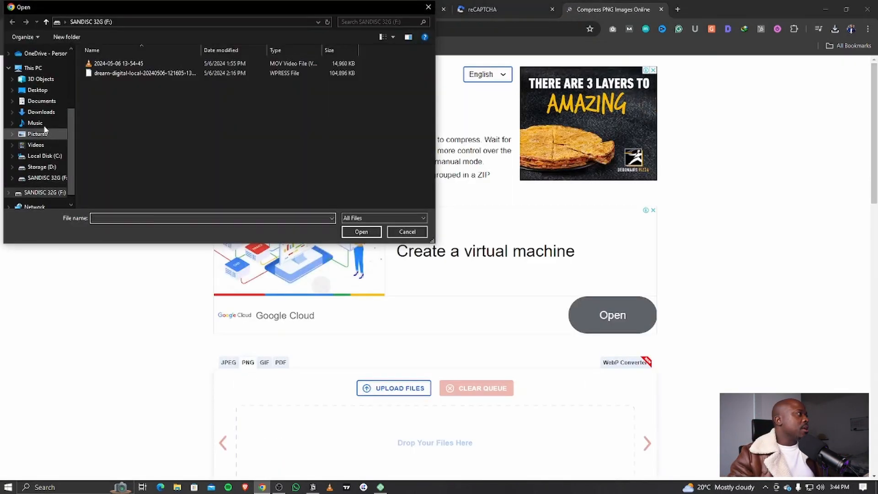
{"action": "left_click", "coordinate": [41, 112]}
{"action": "double_click", "coordinate": [100, 82]}
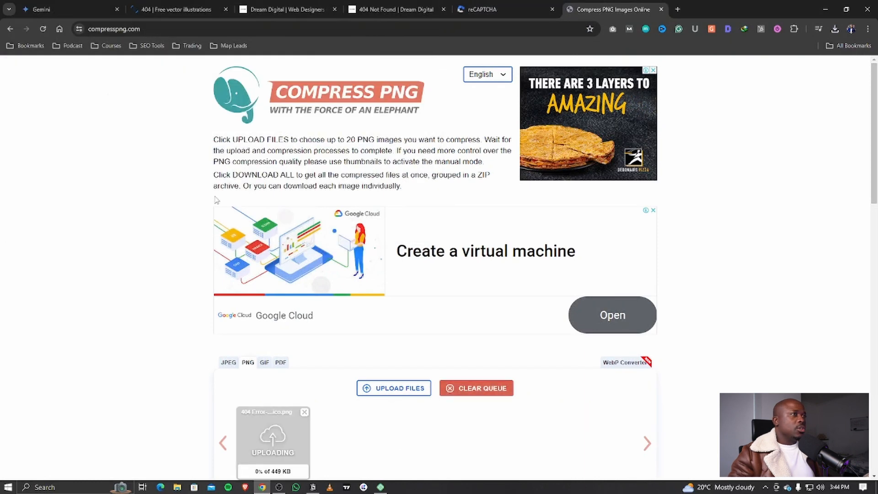
- Download the compressed version of the 404 illustration
{"action": "scroll", "coordinate": [261, 334], "scroll_direction": "down", "scroll_amount": 1}
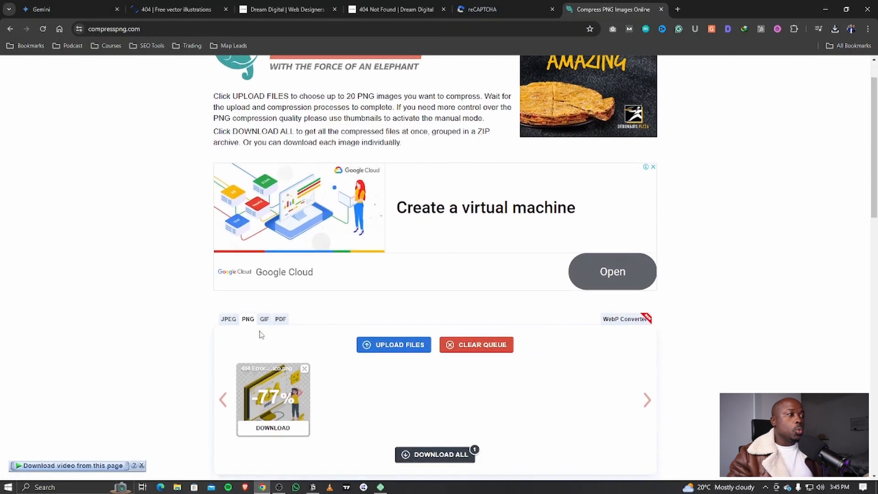
{"action": "scroll", "coordinate": [393, 396], "scroll_direction": "down", "scroll_amount": 3}
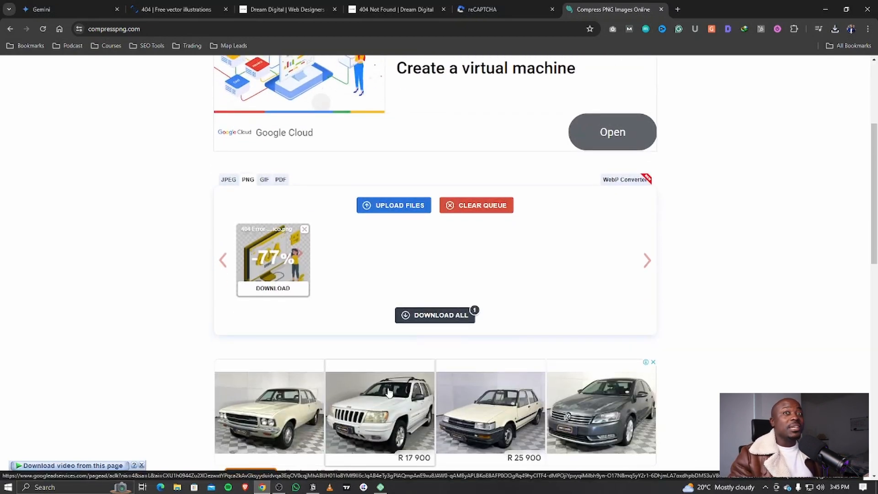
{"action": "left_click", "coordinate": [293, 288]}
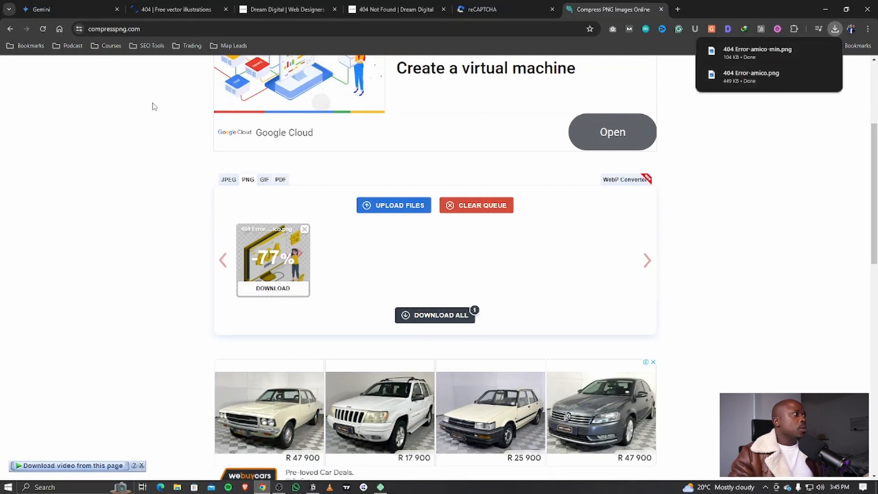
- Review the 404 page copy options in the Gemini chat, and move that chat out of this browser window
{"action": "left_click", "coordinate": [74, 7]}
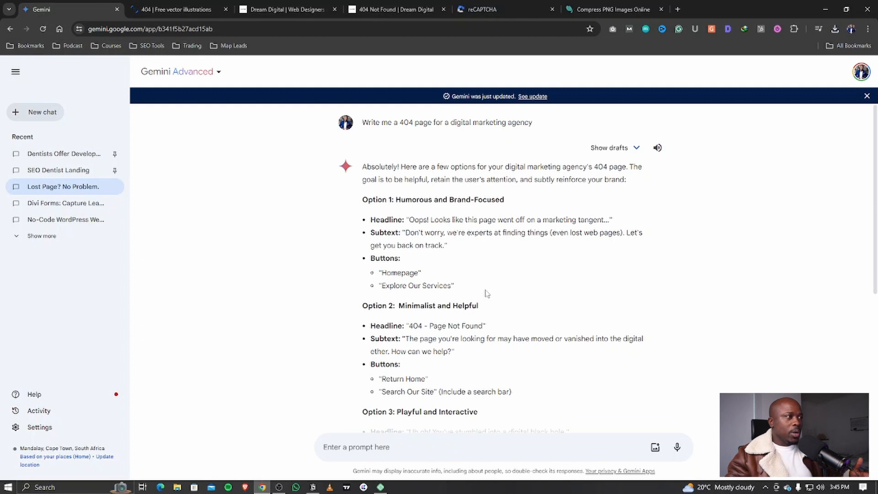
{"action": "scroll", "coordinate": [487, 293], "scroll_direction": "down", "scroll_amount": 3}
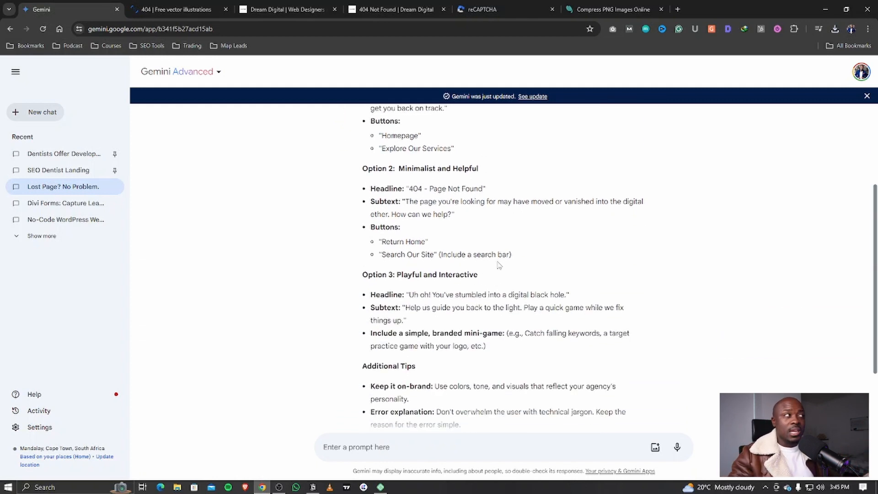
{"action": "left_click_drag", "start_coordinate": [41, 9], "coordinate": [0, 29]}
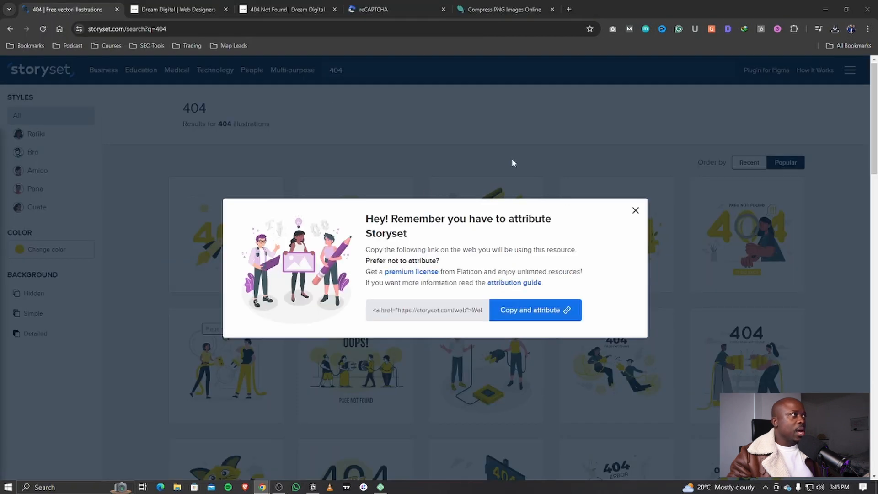
- Switch to the Dream Digital home page and open its WordPress dashboard
{"action": "left_click", "coordinate": [287, 9]}
{"action": "left_click", "coordinate": [196, 10]}
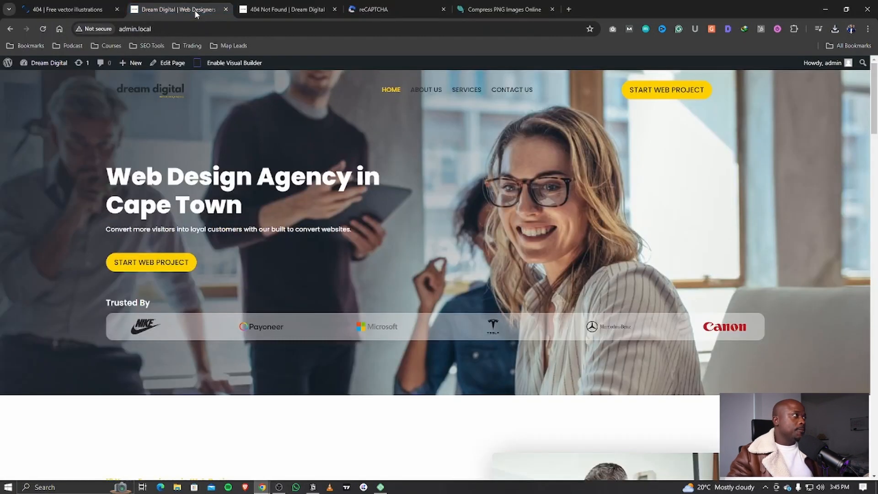
{"action": "mouse_move", "coordinate": [43, 64]}
{"action": "left_click", "coordinate": [37, 80]}
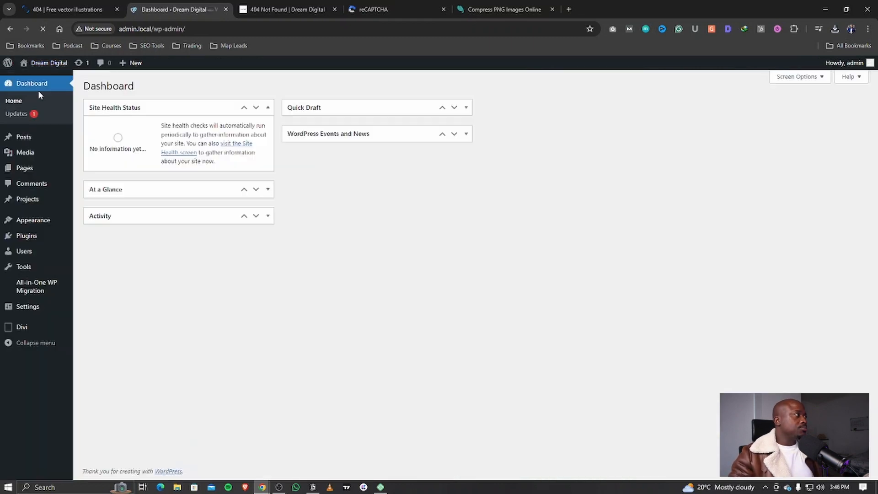
{"action": "mouse_move", "coordinate": [28, 170]}
{"action": "left_click", "coordinate": [100, 182]}
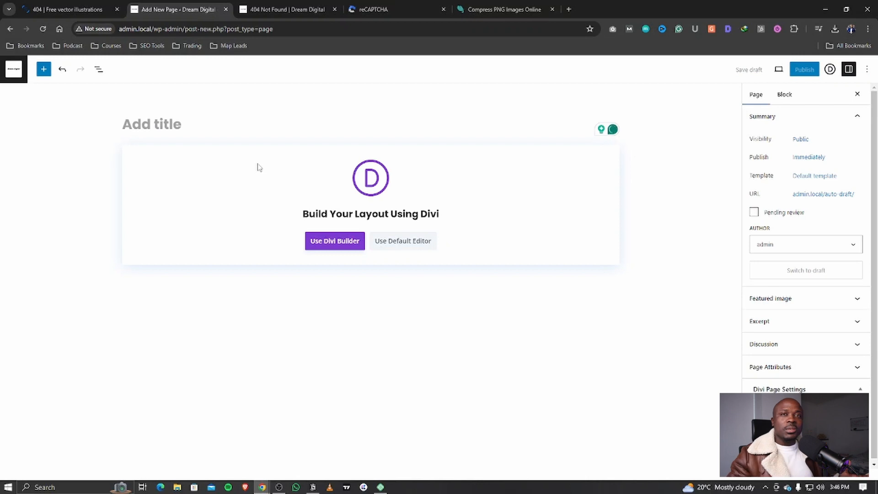
{"action": "left_click", "coordinate": [16, 73]}
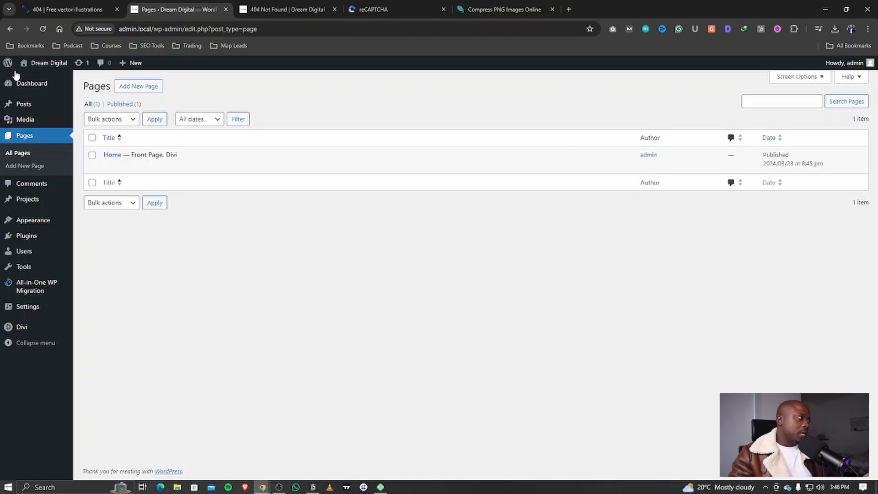
- Build a new template in the Divi Theme Builder and assign it to the 404 Page
{"action": "mouse_move", "coordinate": [34, 327]}
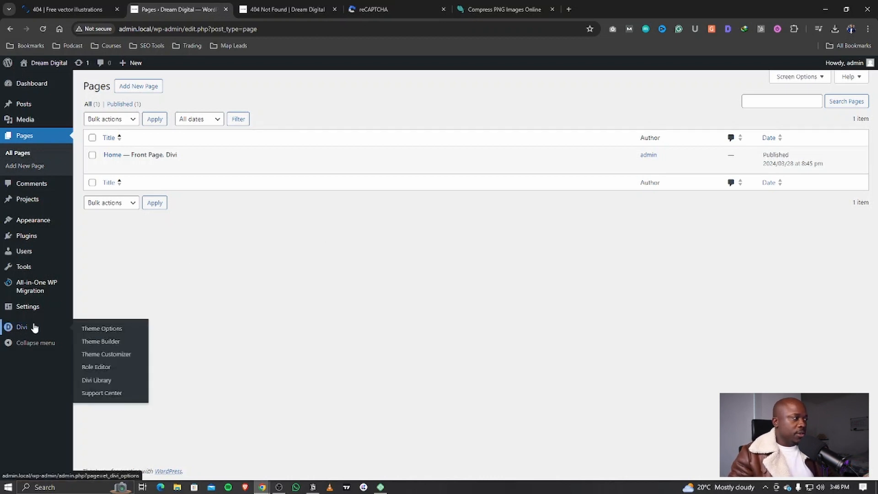
{"action": "left_click", "coordinate": [103, 343]}
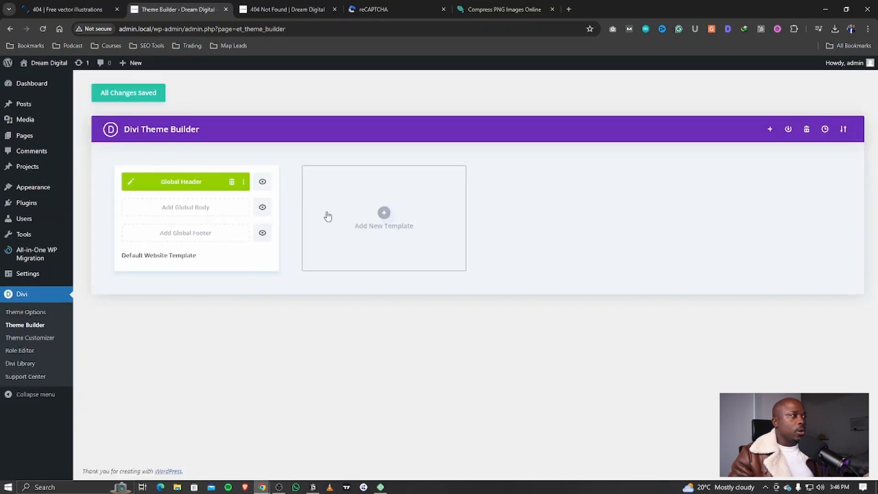
{"action": "left_click", "coordinate": [376, 215]}
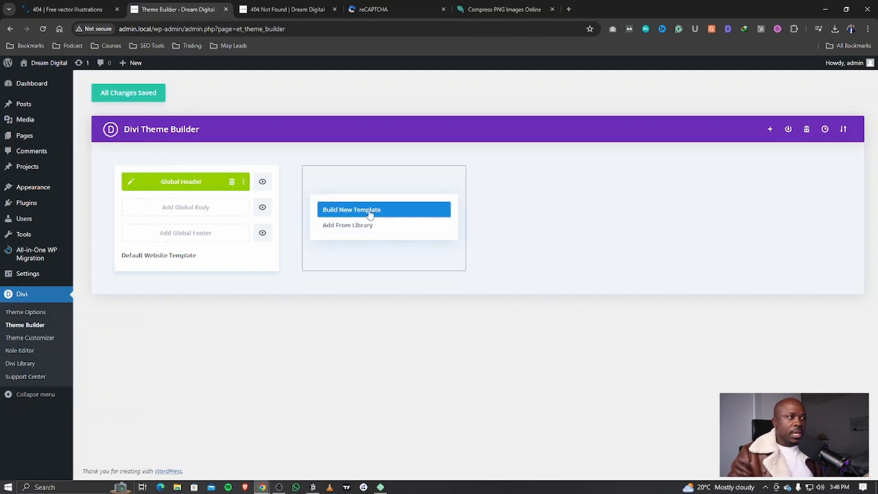
{"action": "left_click", "coordinate": [370, 214]}
{"action": "mouse_move", "coordinate": [344, 181]}
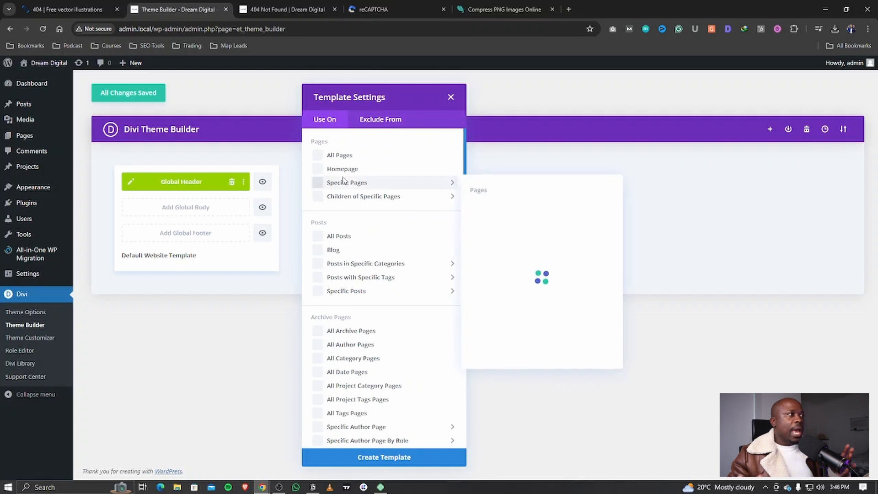
{"action": "scroll", "coordinate": [379, 265], "scroll_direction": "down", "scroll_amount": 5}
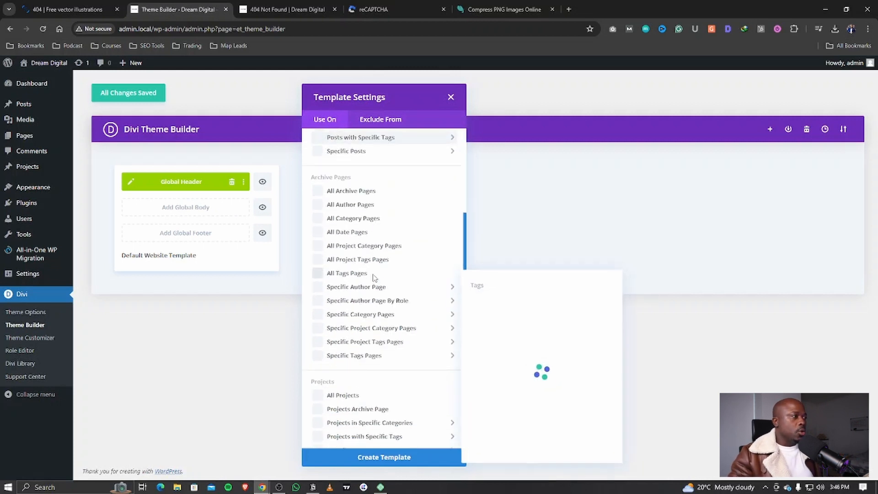
{"action": "mouse_move", "coordinate": [373, 278]}
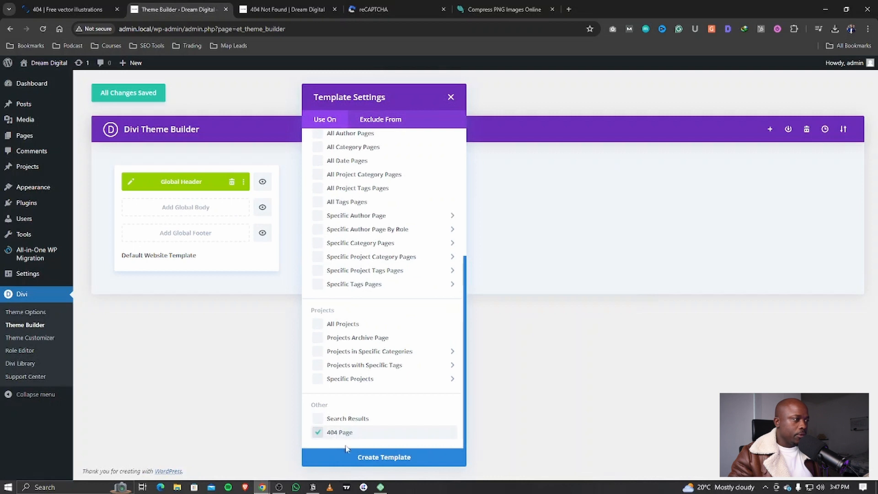
{"action": "left_click", "coordinate": [365, 457]}
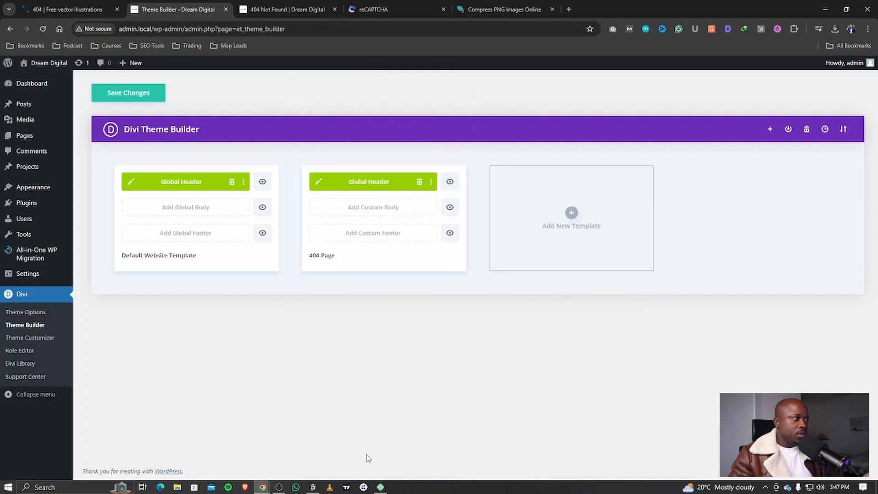
- Start a custom body for the 404 Page template and insert a row with two equal columns, without adding a module yet
{"action": "left_click", "coordinate": [362, 208]}
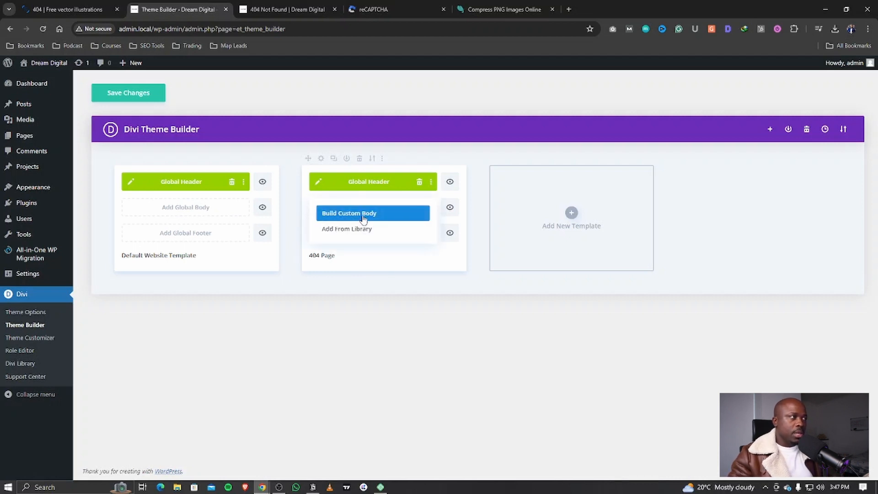
{"action": "left_click", "coordinate": [363, 215]}
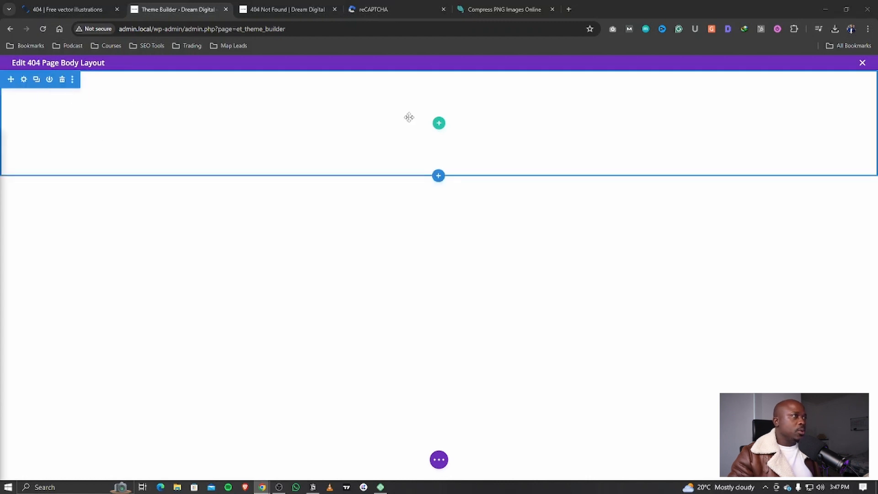
{"action": "left_click", "coordinate": [439, 124]}
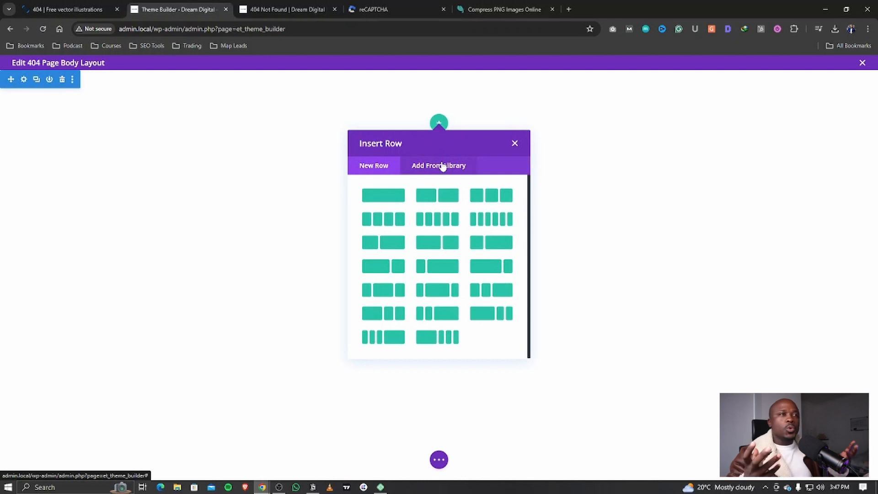
{"action": "left_click", "coordinate": [440, 196]}
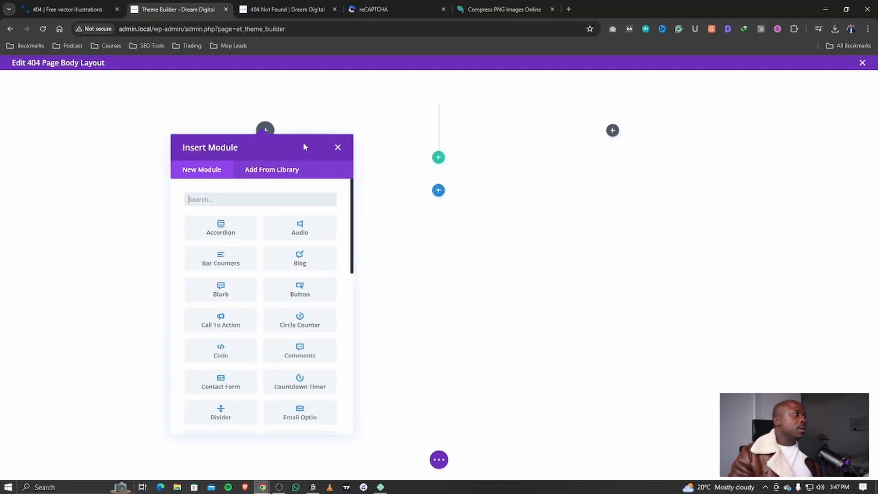
{"action": "left_click", "coordinate": [337, 149]}
{"action": "left_click", "coordinate": [612, 131]}
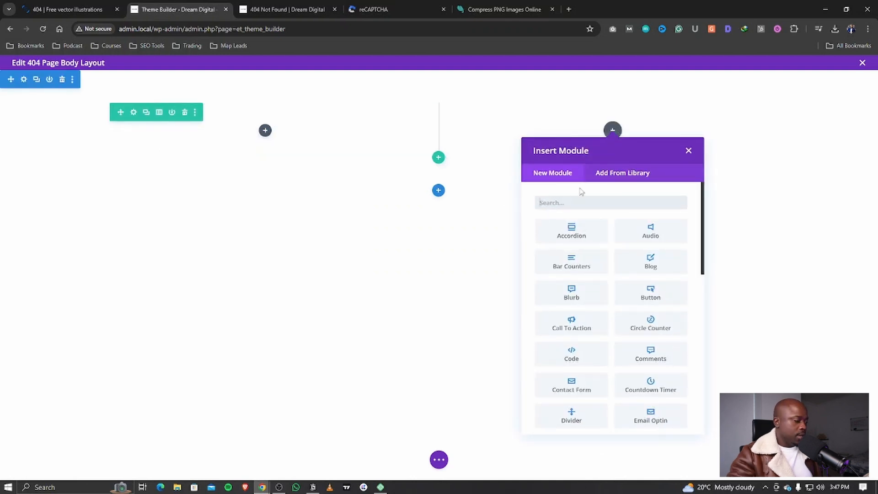
{"action": "type", "text": "image"}
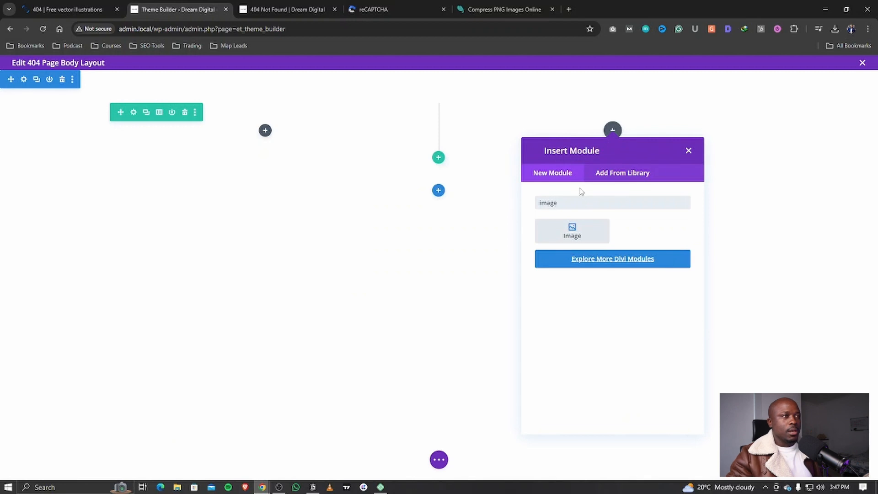
{"action": "left_click", "coordinate": [689, 151]}
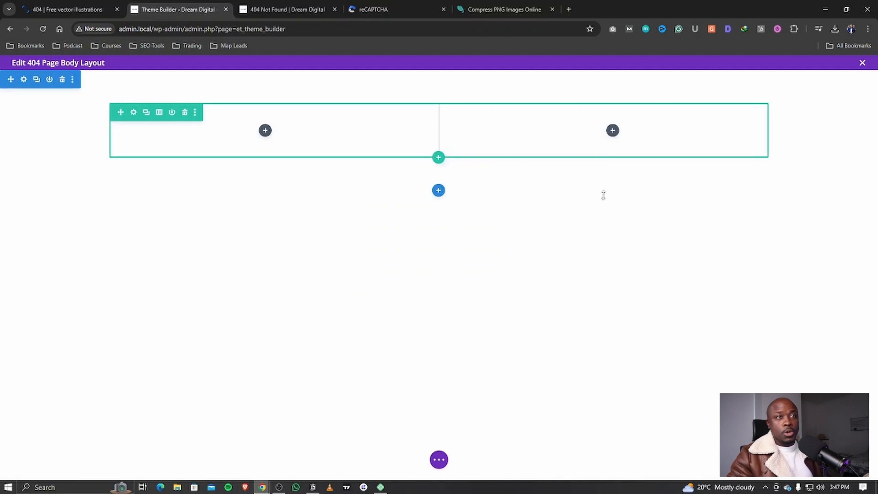
- Insert an Image module into the empty right-hand column of the row
{"action": "left_click", "coordinate": [613, 133]}
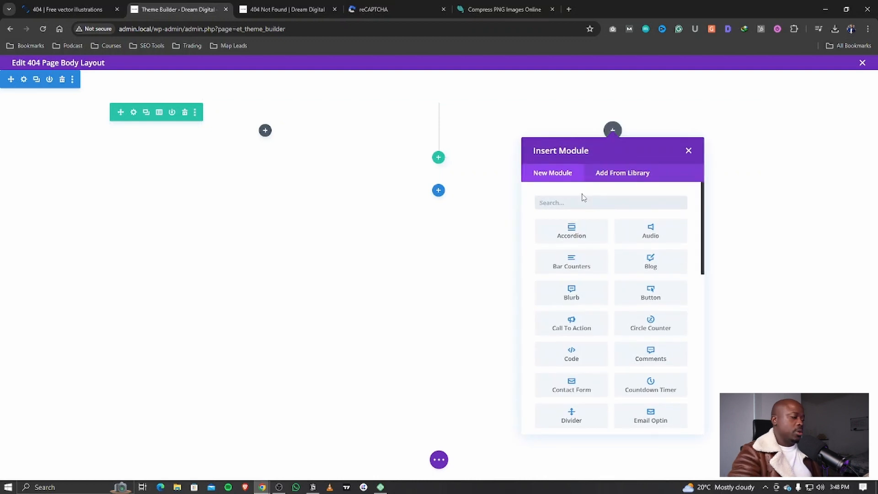
{"action": "type", "text": "image"}
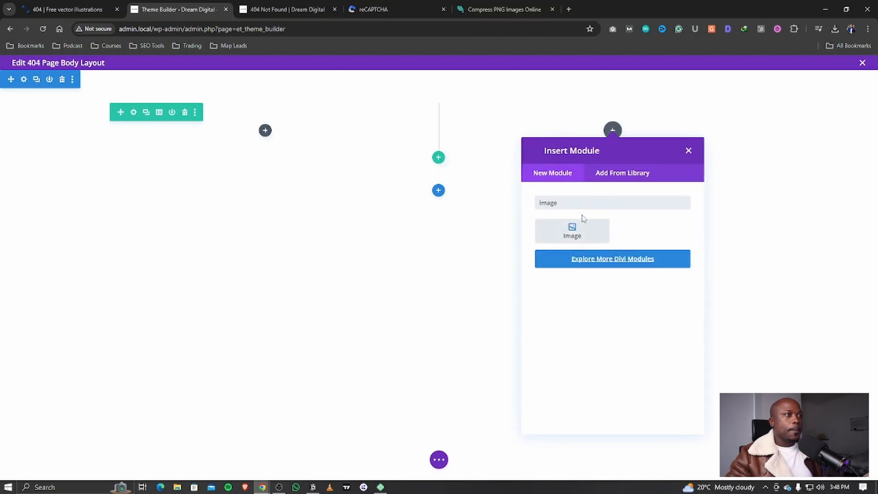
{"action": "left_click", "coordinate": [580, 224]}
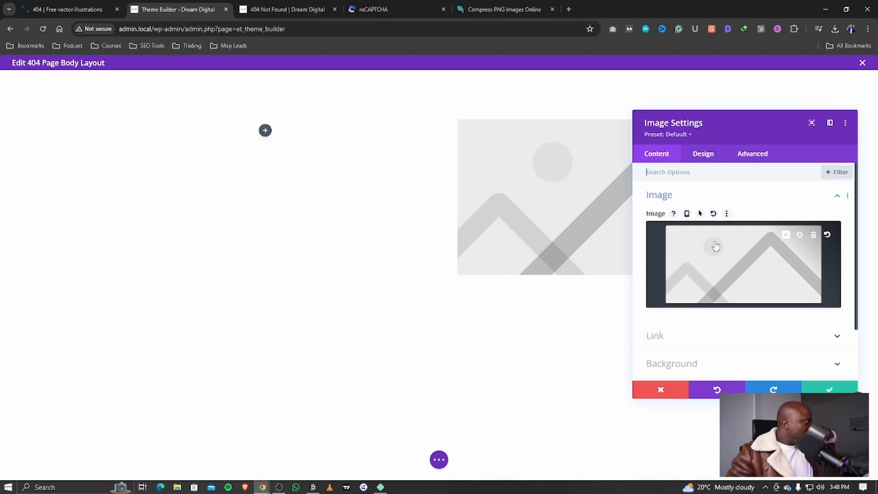
- Upload 404 Error-amico-min.png as the Image module's picture and save the module
{"action": "left_click", "coordinate": [733, 253]}
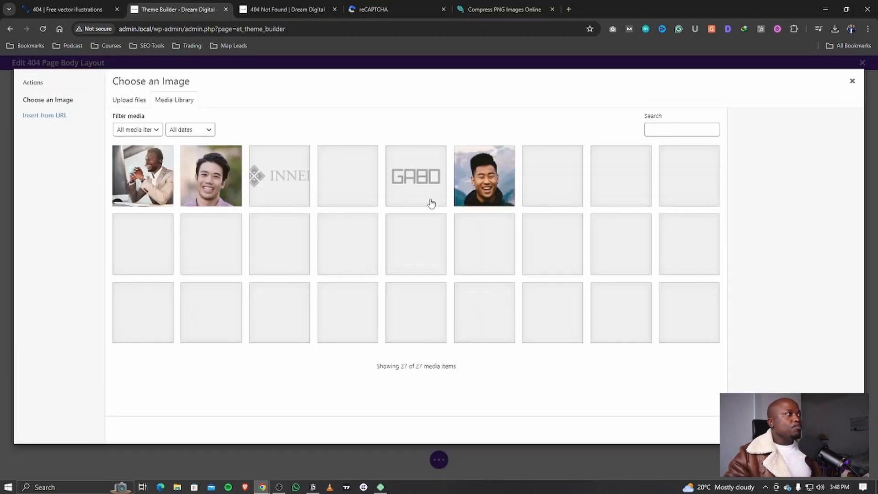
{"action": "left_click", "coordinate": [133, 101]}
{"action": "left_click", "coordinate": [476, 251]}
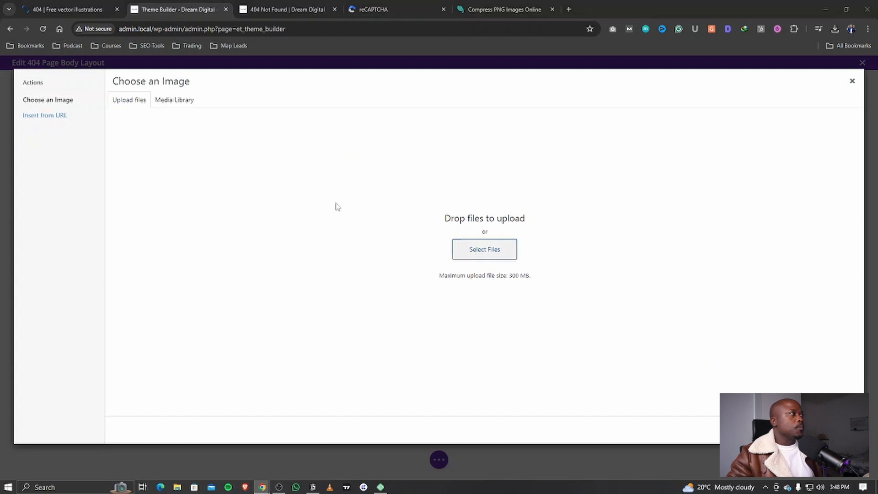
{"action": "double_click", "coordinate": [103, 88]}
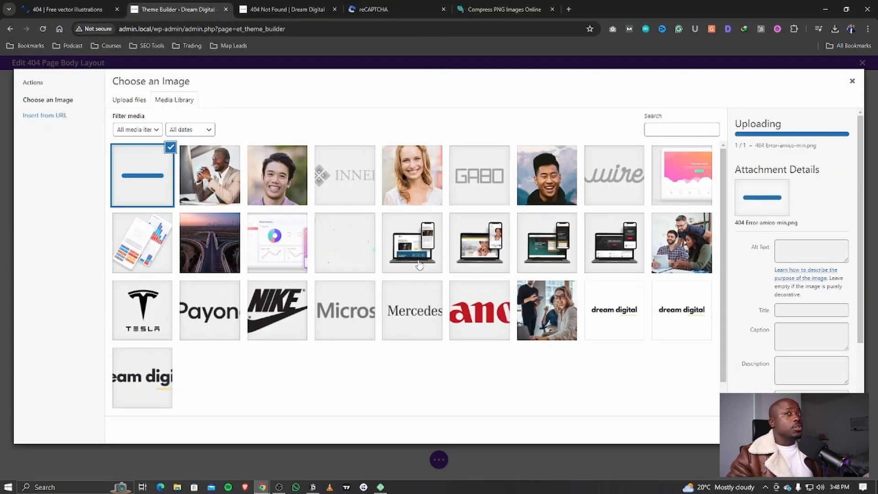
{"action": "left_click", "coordinate": [828, 430]}
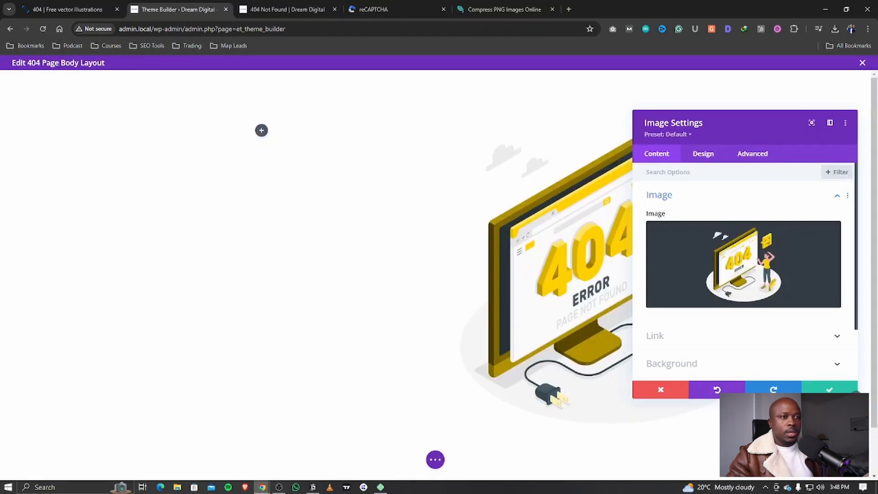
{"action": "left_click", "coordinate": [853, 390]}
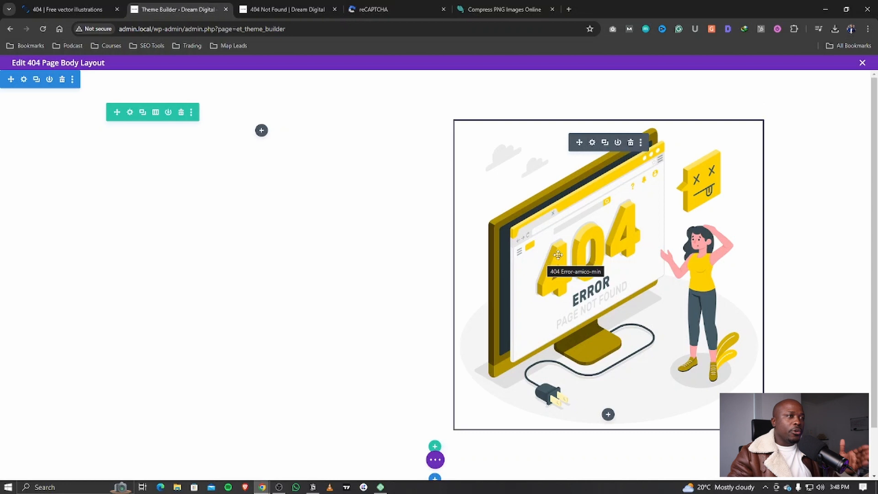
- Add a Text module to the left column reading "Oops! Looks like this page went off on a marketing tangent...", formatted as Heading 2
{"action": "left_click", "coordinate": [263, 134]}
{"action": "type", "text": "text"}
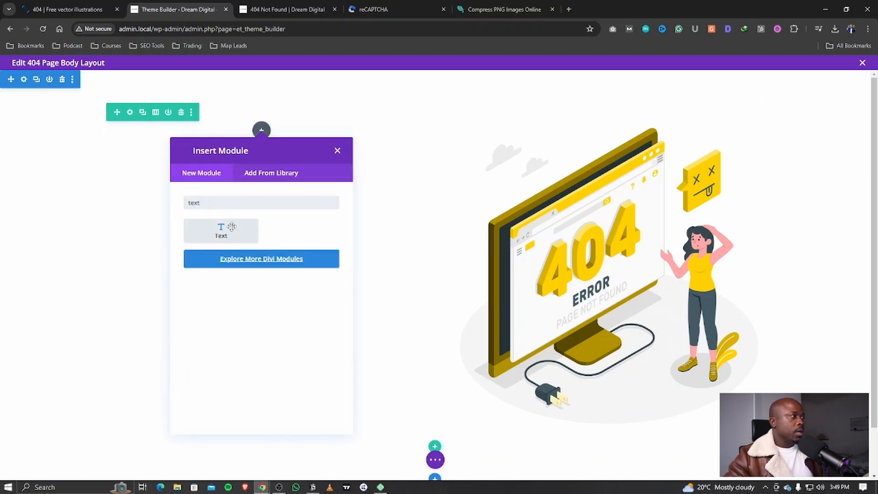
{"action": "left_click", "coordinate": [232, 229]}
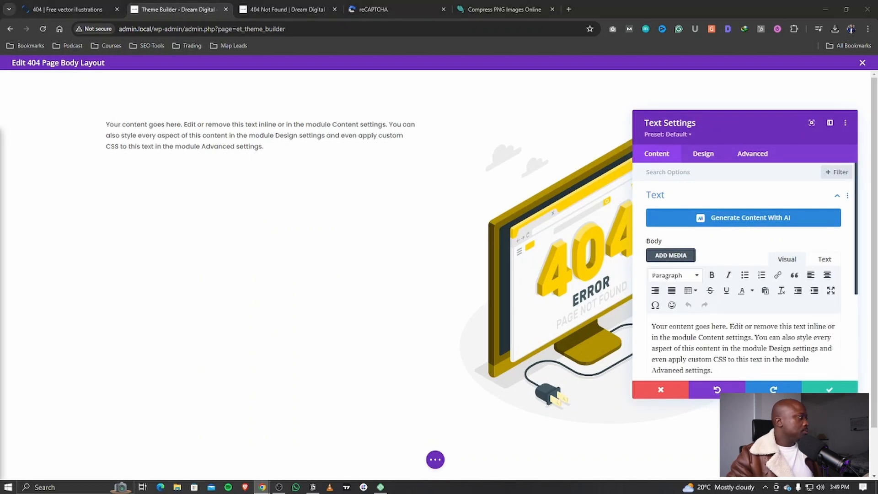
{"action": "key", "text": "ctrl+a"}
{"action": "type", "text": "Oops! Looks like this page went off on a marketing tangent..."}
{"action": "left_click", "coordinate": [674, 276]}
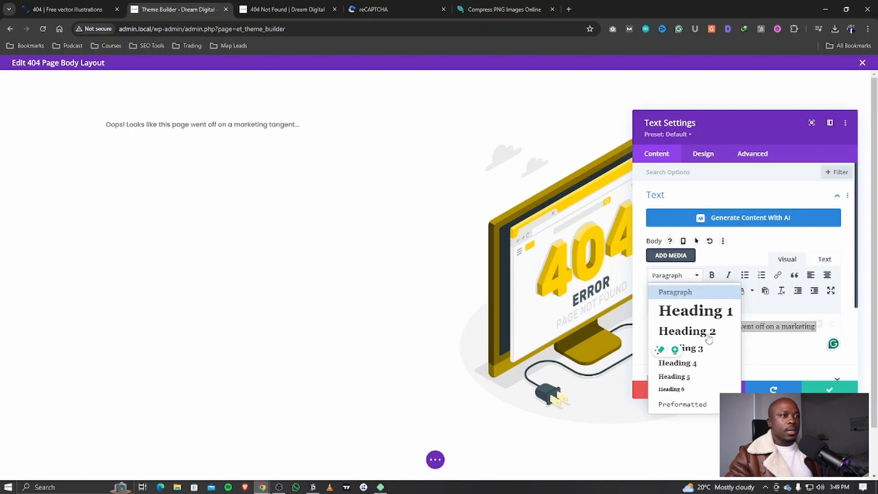
{"action": "left_click", "coordinate": [697, 330]}
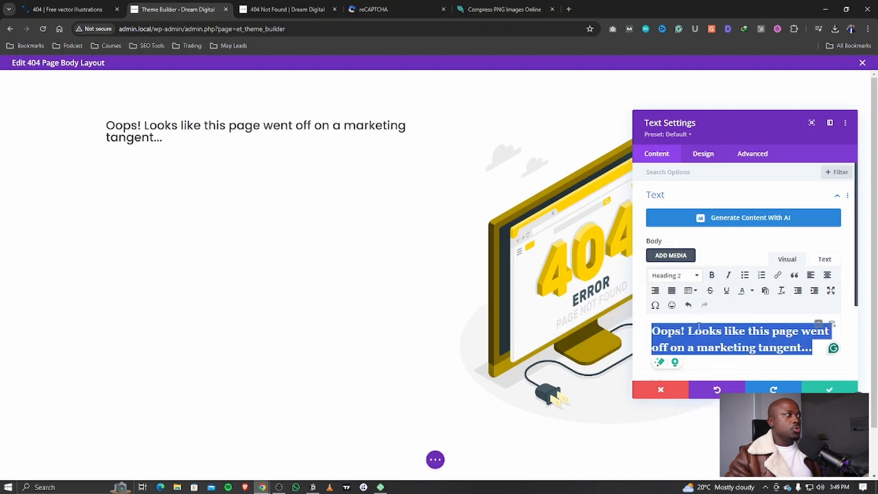
- Set the text module's Heading 2 font weight to Ultra Bold and its text size to 36px
{"action": "left_click", "coordinate": [700, 153]}
{"action": "left_click", "coordinate": [686, 223]}
{"action": "left_click", "coordinate": [694, 200]}
{"action": "left_click", "coordinate": [677, 272]}
{"action": "left_click", "coordinate": [682, 330]}
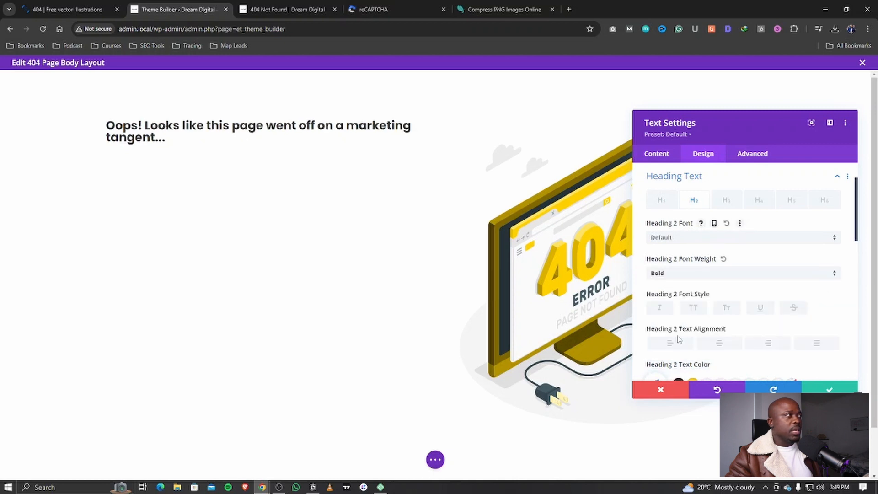
{"action": "left_click", "coordinate": [684, 278]}
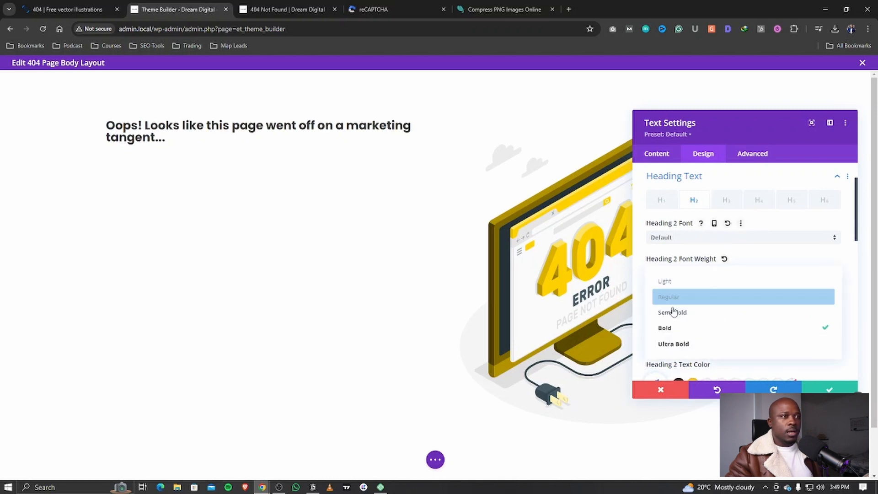
{"action": "left_click", "coordinate": [672, 344]}
{"action": "scroll", "coordinate": [727, 258], "scroll_direction": "down", "scroll_amount": 4}
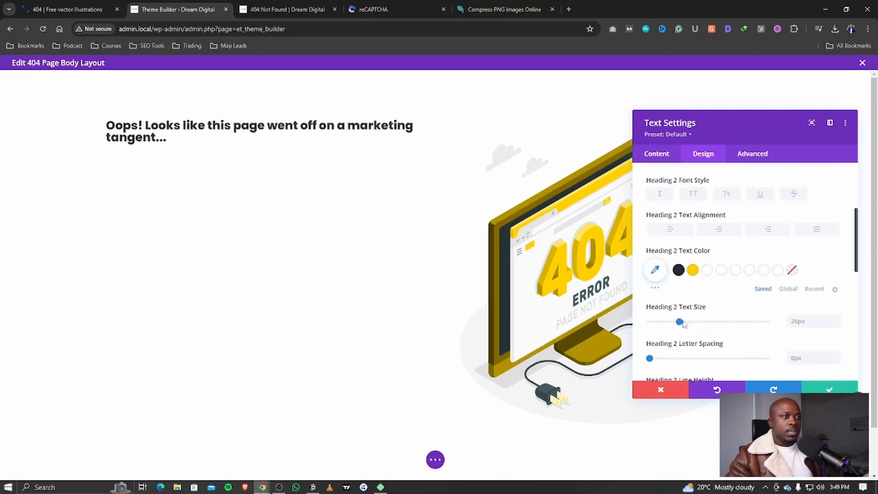
{"action": "left_click_drag", "start_coordinate": [682, 255], "coordinate": [692, 255]}
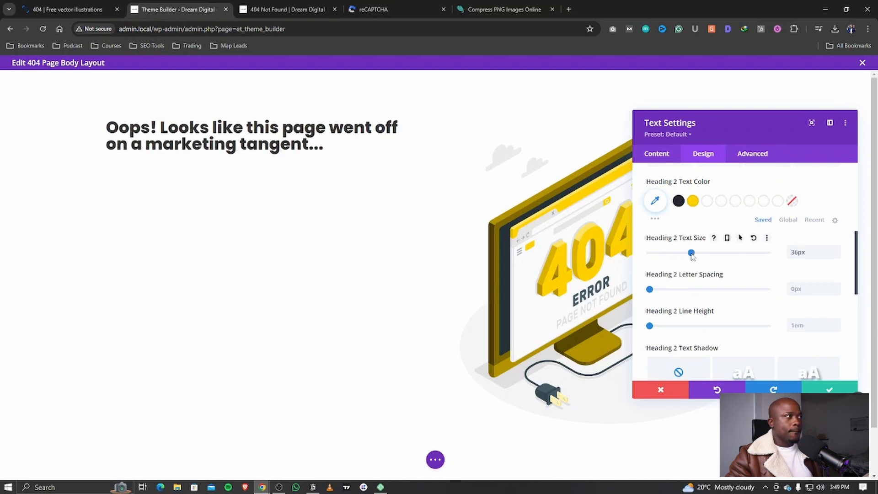
- Centre the Heading 2 text, colour it yellow #ffd000, and save the text module
{"action": "scroll", "coordinate": [738, 245], "scroll_direction": "up", "scroll_amount": 4}
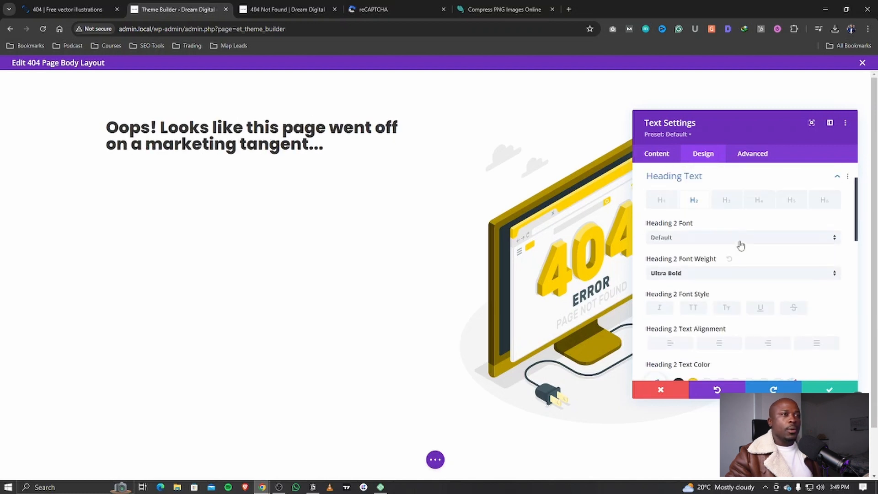
{"action": "scroll", "coordinate": [732, 256], "scroll_direction": "down", "scroll_amount": 1}
{"action": "left_click", "coordinate": [713, 298]}
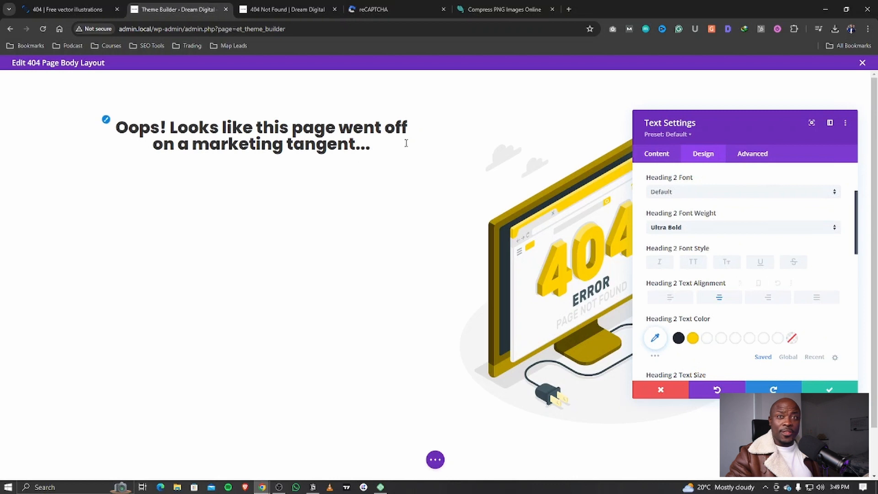
{"action": "scroll", "coordinate": [750, 303], "scroll_direction": "up", "scroll_amount": 2}
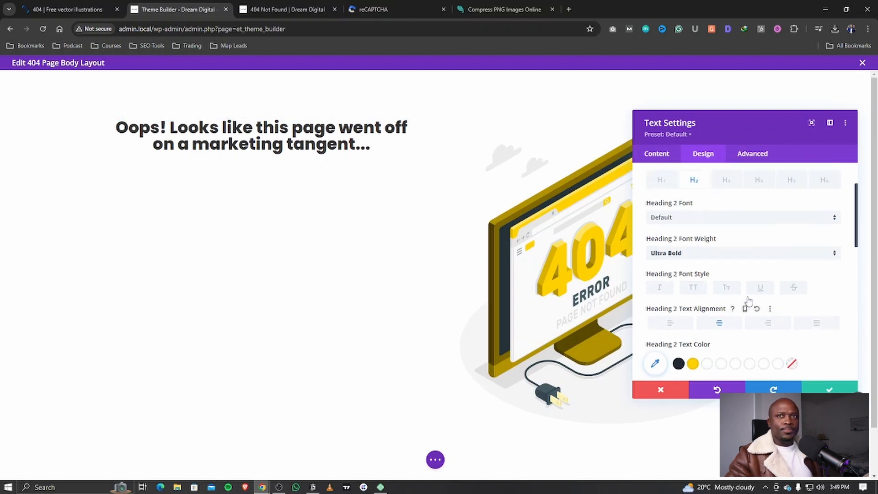
{"action": "scroll", "coordinate": [739, 304], "scroll_direction": "down", "scroll_amount": 4}
{"action": "scroll", "coordinate": [735, 302], "scroll_direction": "down", "scroll_amount": 2}
{"action": "scroll", "coordinate": [718, 320], "scroll_direction": "up", "scroll_amount": 4}
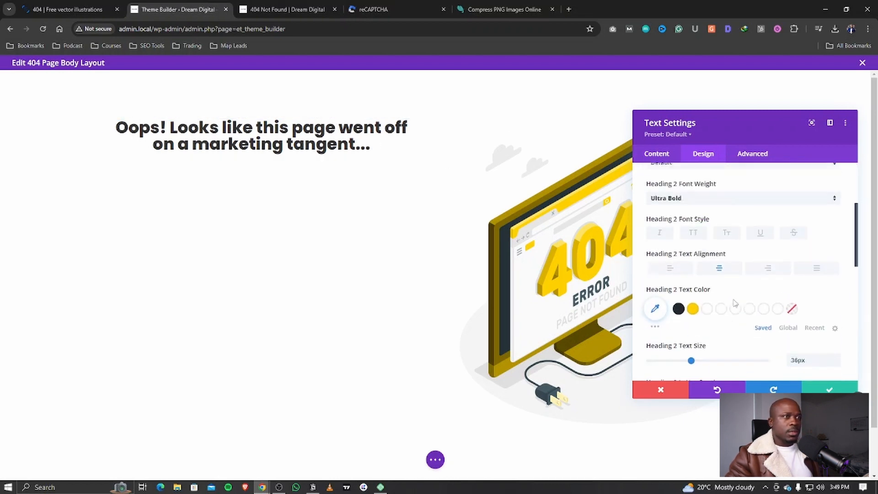
{"action": "left_click", "coordinate": [693, 344]}
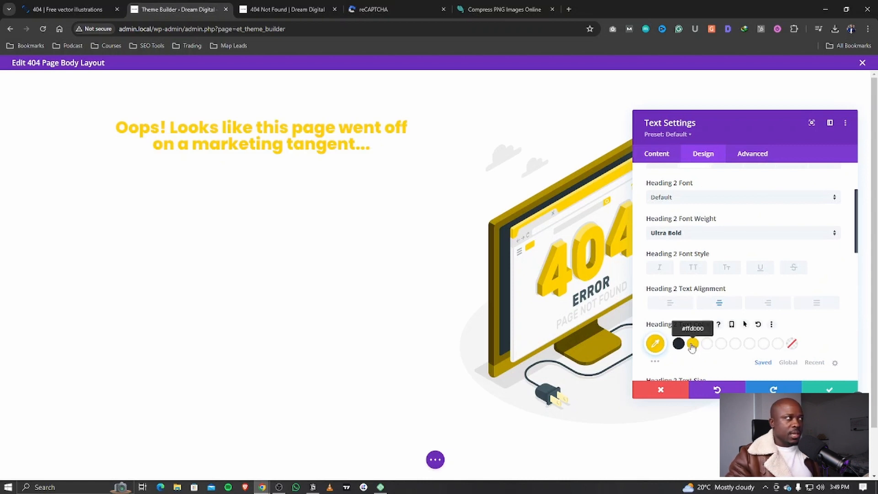
{"action": "left_click", "coordinate": [829, 389]}
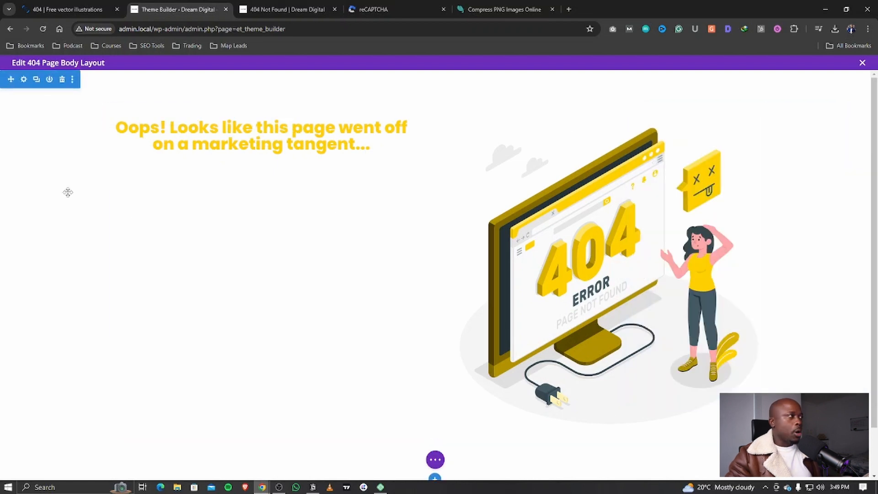
- Give the section the saved dark navy background colour and save the section settings
{"action": "left_click", "coordinate": [49, 184]}
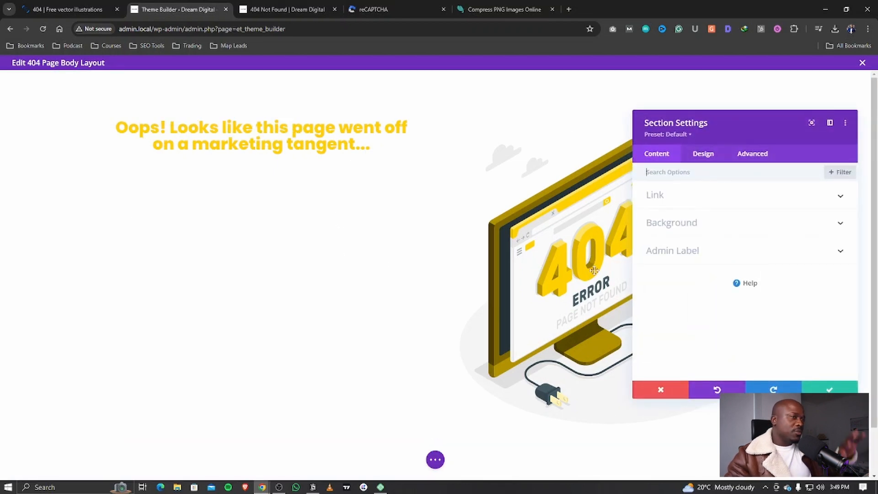
{"action": "left_click", "coordinate": [699, 223]}
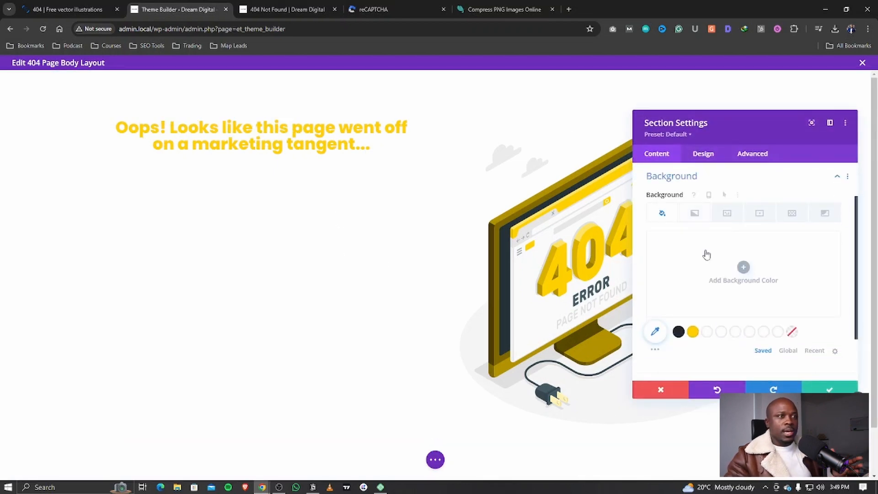
{"action": "left_click", "coordinate": [678, 331]}
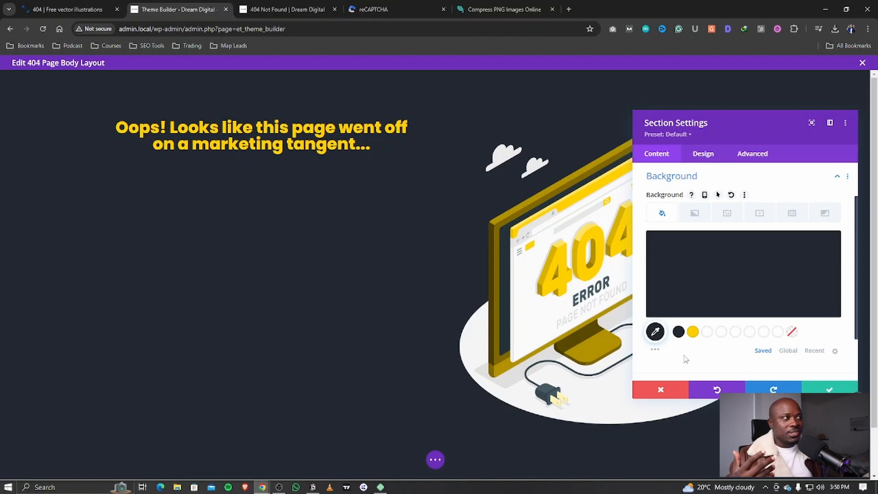
{"action": "left_click", "coordinate": [810, 389]}
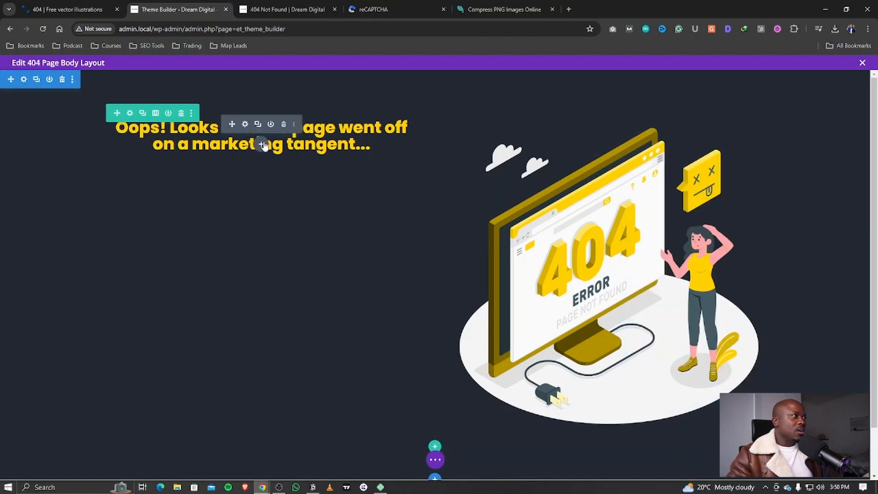
- Reopen the "Oops!" text module for editing and start a new paragraph below the heading
{"action": "left_click", "coordinate": [245, 124]}
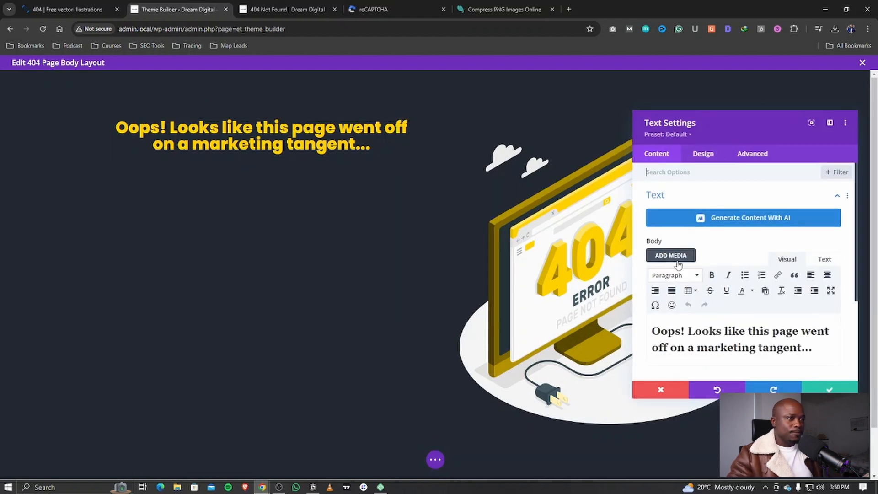
{"action": "left_click", "coordinate": [773, 330]}
{"action": "left_click", "coordinate": [815, 348]}
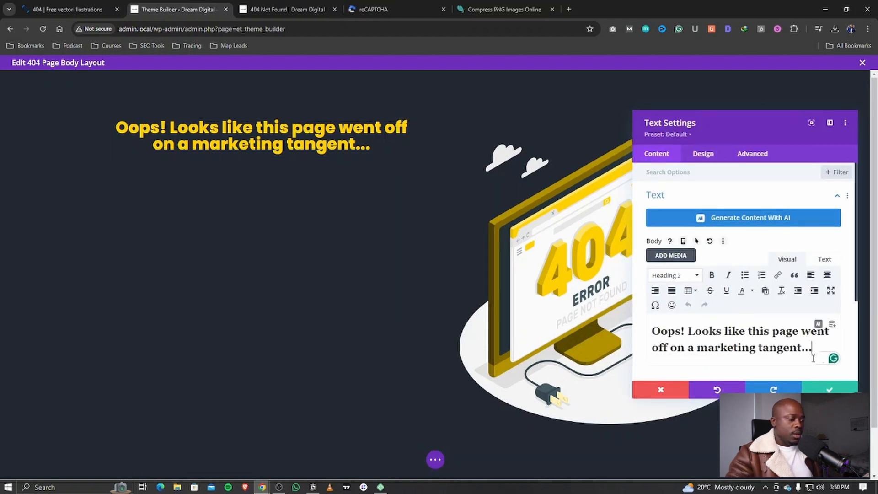
{"action": "key", "text": "Return"}
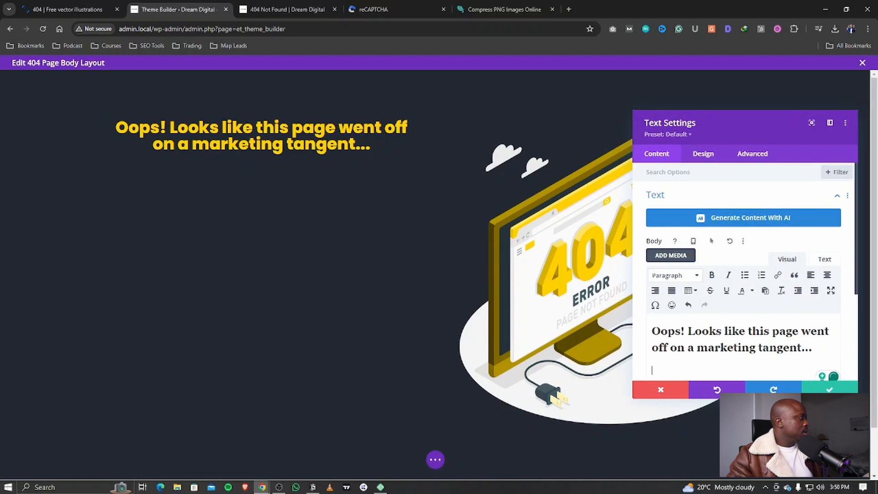
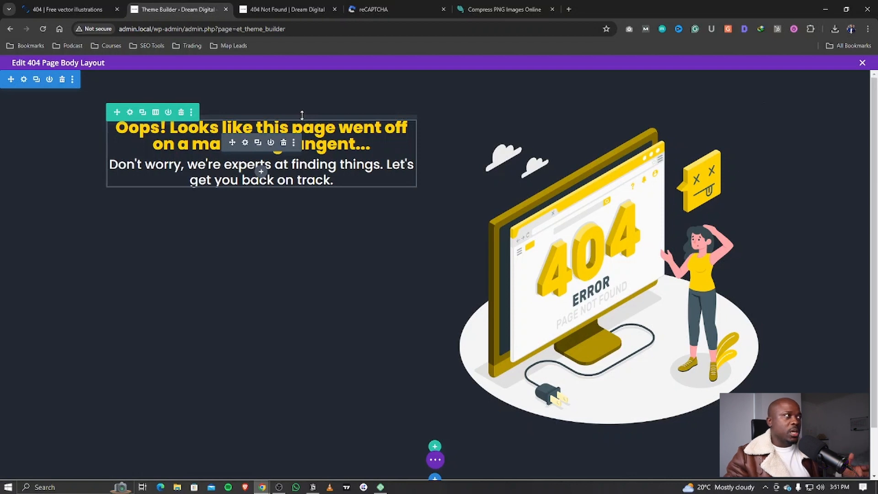
- Add space above the "Oops!" text module and insert the saved CTA Button module from the library below it
{"action": "mouse_move", "coordinate": [302, 114]}
{"action": "left_mouse_down"}
{"action": "mouse_move", "coordinate": [298, 192]}
{"action": "mouse_move", "coordinate": [299, 178]}
{"action": "left_mouse_up"}
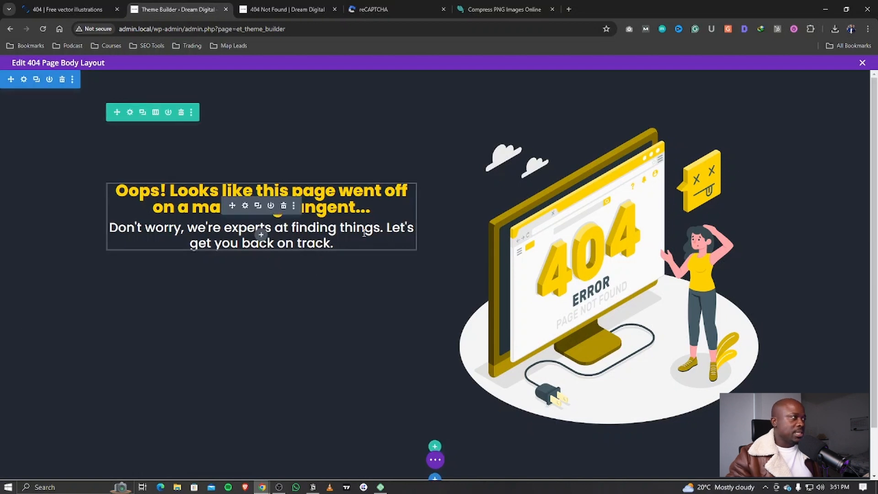
{"action": "left_click", "coordinate": [261, 234]}
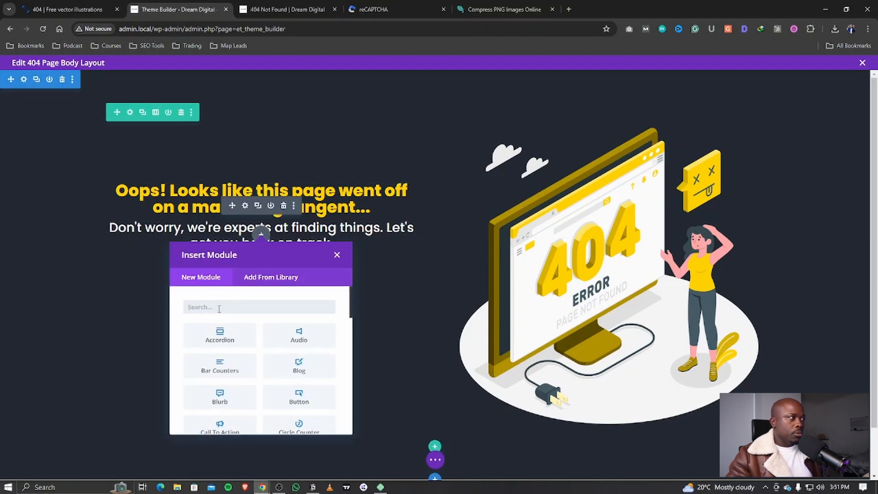
{"action": "type", "text": "butto"}
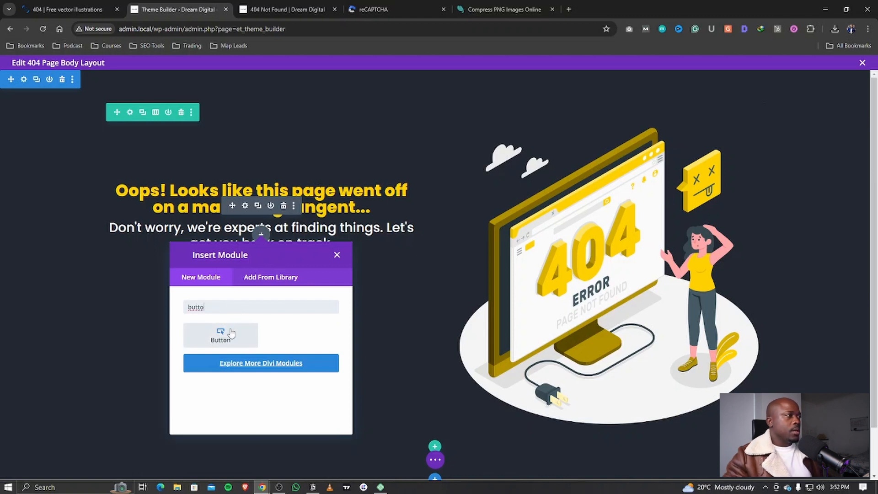
{"action": "left_click", "coordinate": [265, 278]}
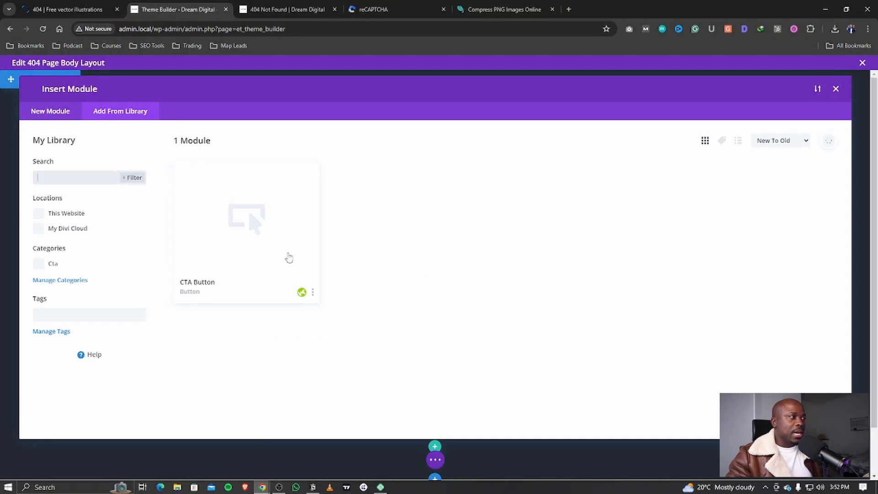
{"action": "left_click", "coordinate": [250, 240]}
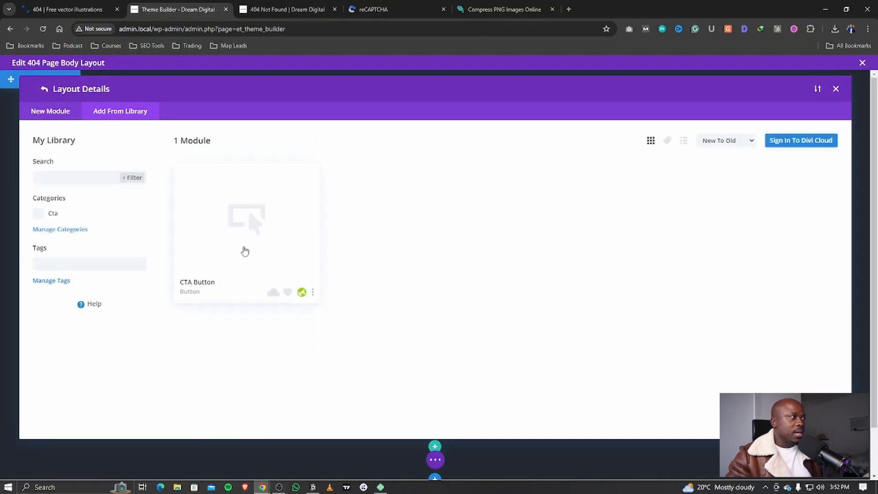
{"action": "left_click", "coordinate": [837, 91]}
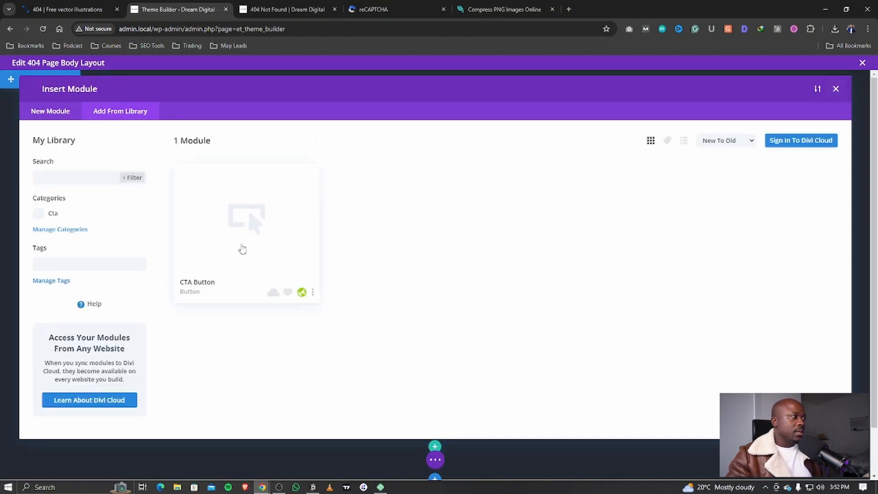
{"action": "left_click", "coordinate": [247, 234]}
{"action": "left_click", "coordinate": [235, 399]}
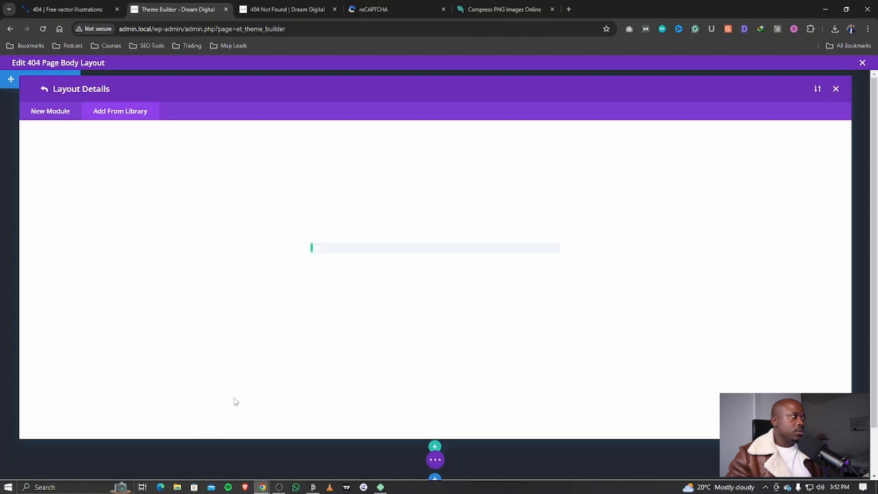
{"action": "mouse_move", "coordinate": [173, 275]}
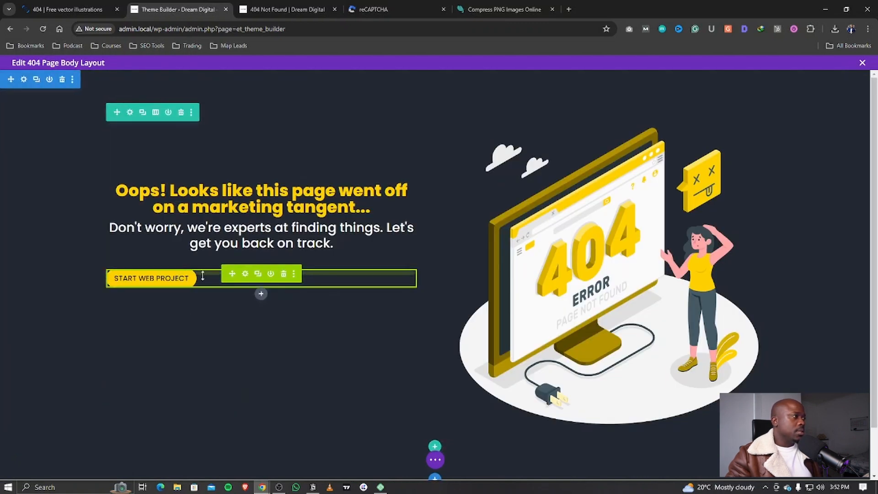
- Disable the global status of the inserted button and change its text to "Return Home"
{"action": "left_click", "coordinate": [295, 273]}
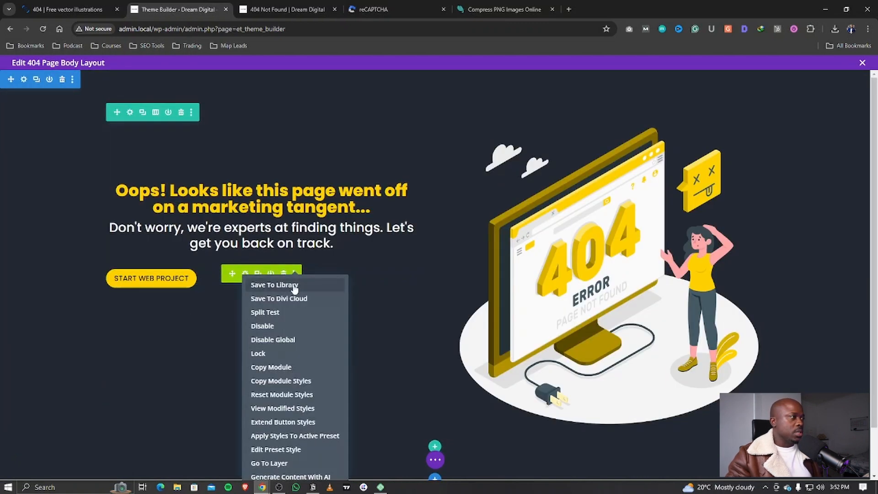
{"action": "left_click", "coordinate": [270, 328]}
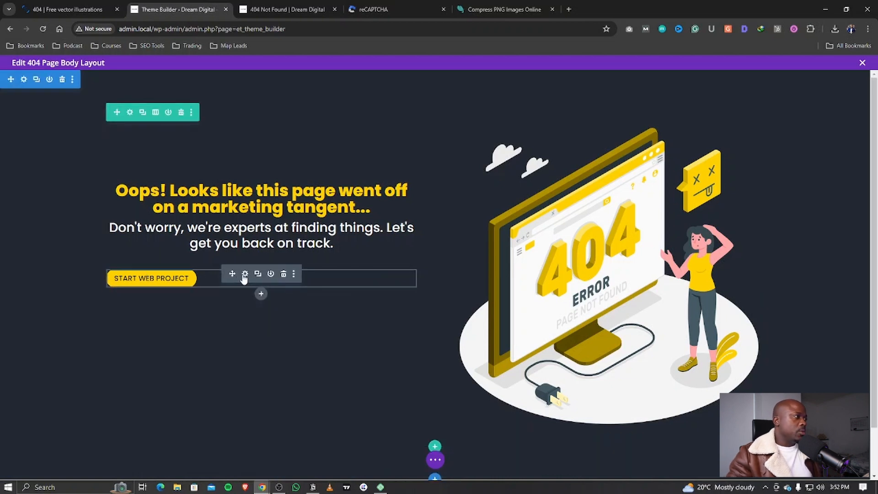
{"action": "left_click", "coordinate": [243, 279]}
{"action": "left_click_drag", "start_coordinate": [822, 255], "coordinate": [649, 255]}
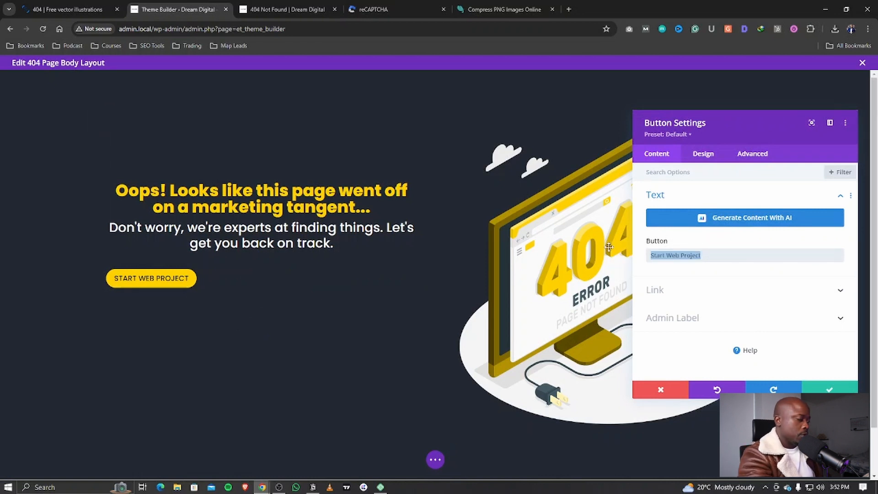
{"action": "type", "text": "Return Home"}
{"action": "key", "text": "BackSpace"}
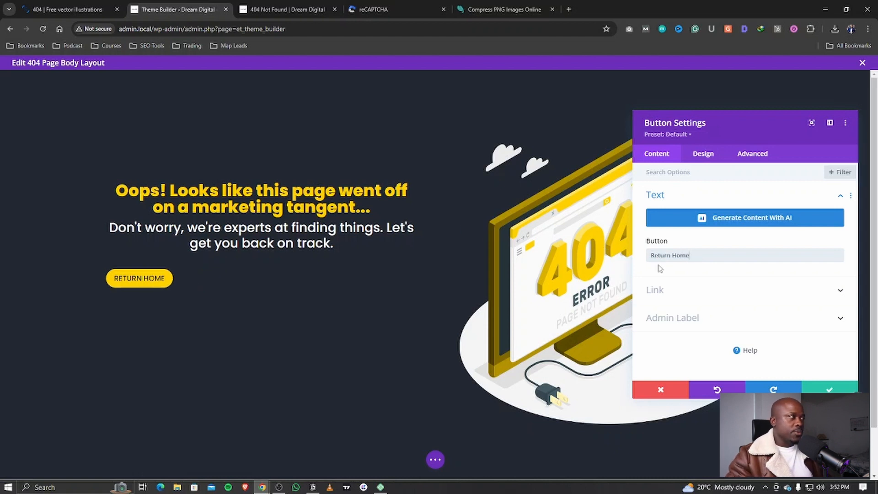
- Set the button's link URL to admin.local, centre-align the button and save its settings
{"action": "left_click", "coordinate": [685, 290]}
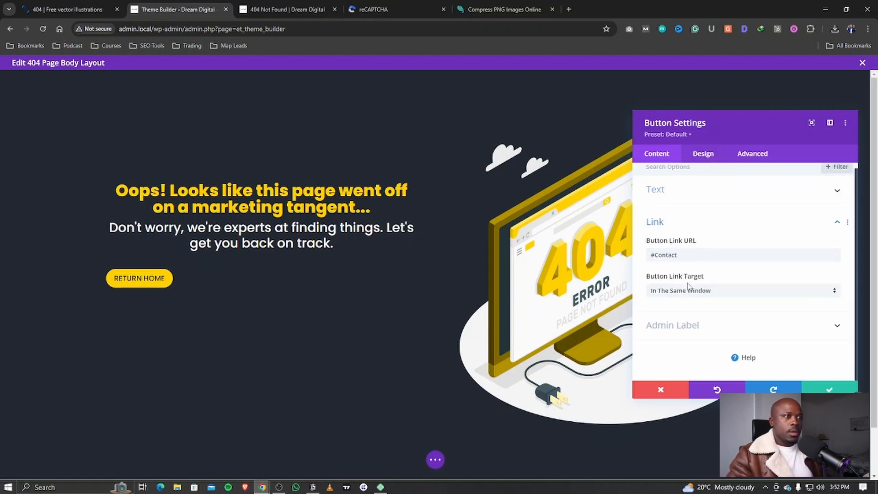
{"action": "triple_click", "coordinate": [692, 260]}
{"action": "key", "text": "BackSpace"}
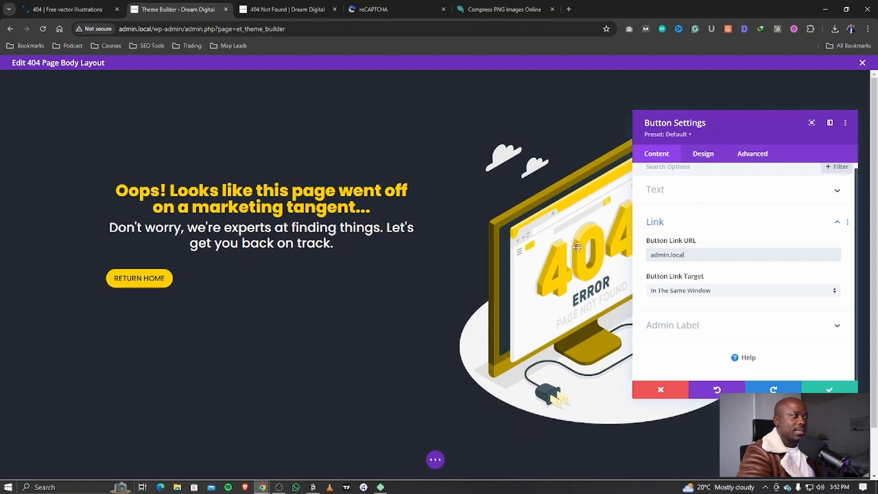
{"action": "left_click", "coordinate": [703, 154]}
{"action": "left_click", "coordinate": [745, 231]}
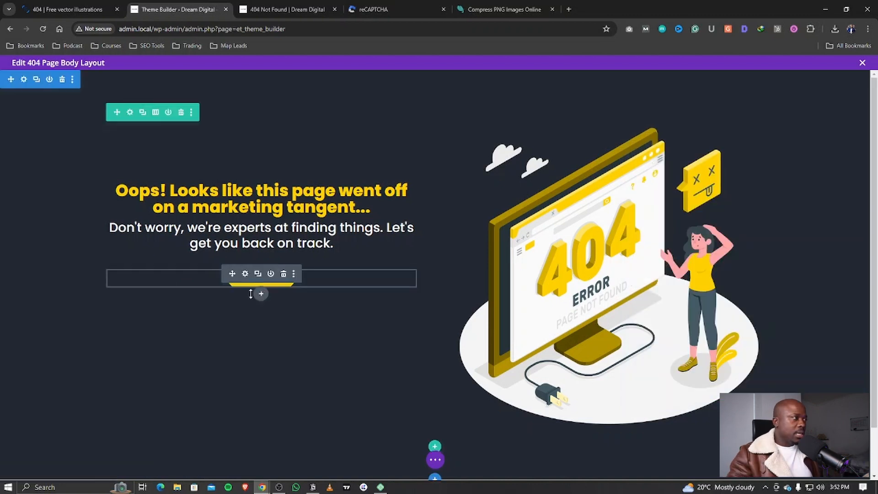
- Insert a text module below the button and replace its placeholder text with "Explore Our Services:"
{"action": "left_click", "coordinate": [261, 293]}
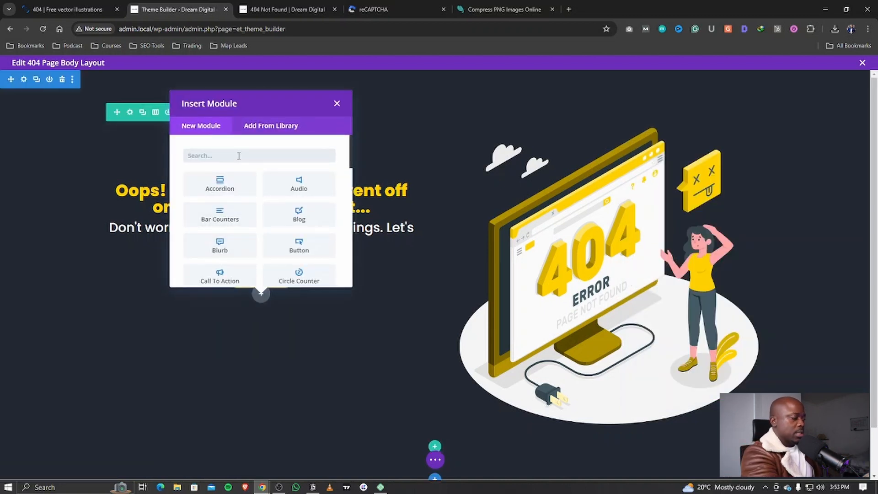
{"action": "type", "text": "text"}
{"action": "left_click", "coordinate": [232, 187]}
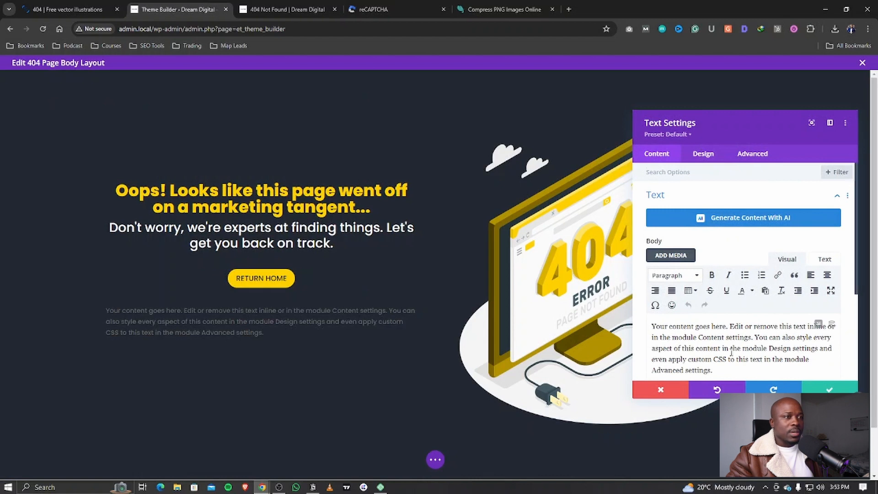
{"action": "left_click_drag", "start_coordinate": [715, 371], "coordinate": [635, 327]}
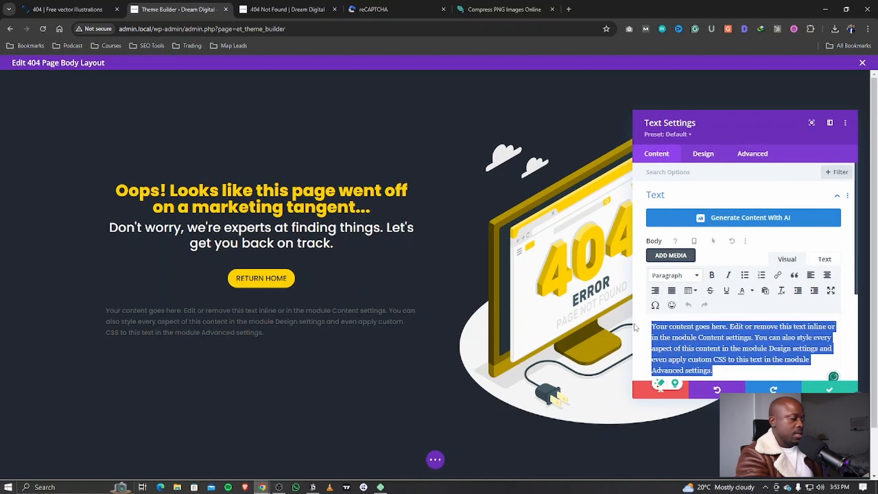
{"action": "type", "text": "Explore Our Services:"}
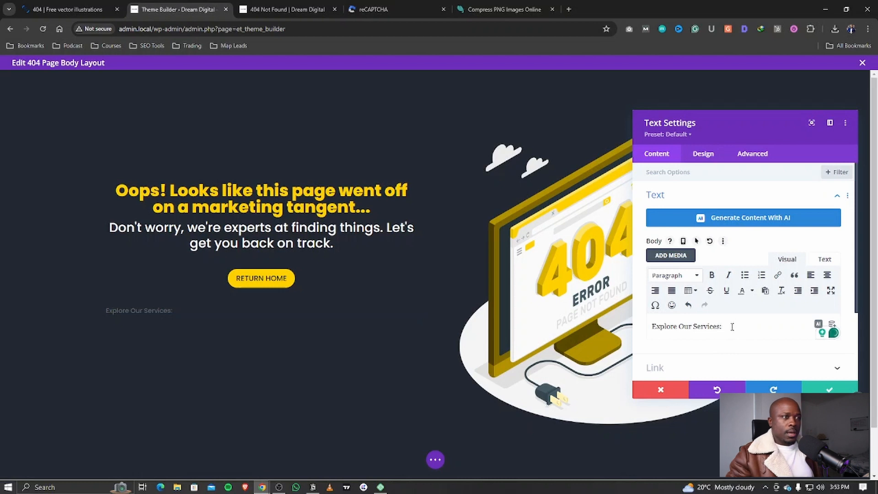
- Format "Explore Our Services:" as Heading 3 and set the Heading 3 text colour to the saved yellow
{"action": "left_click_drag", "start_coordinate": [732, 327], "coordinate": [651, 326]}
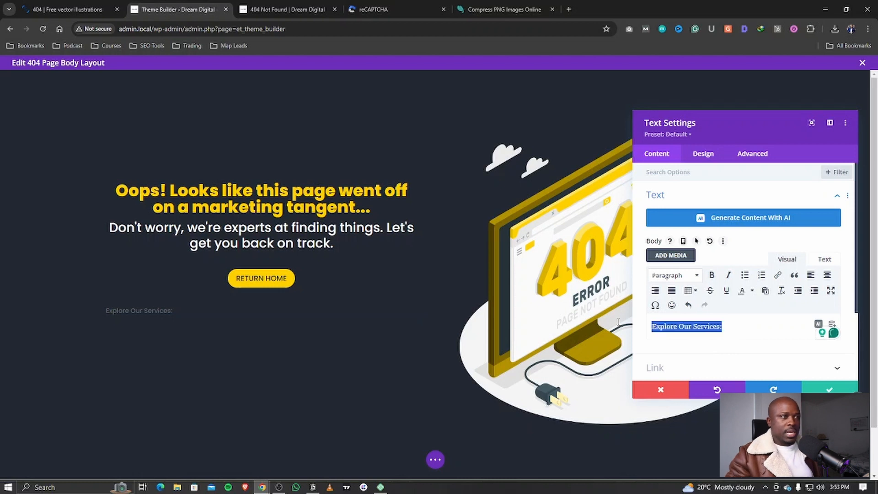
{"action": "left_click", "coordinate": [703, 154]}
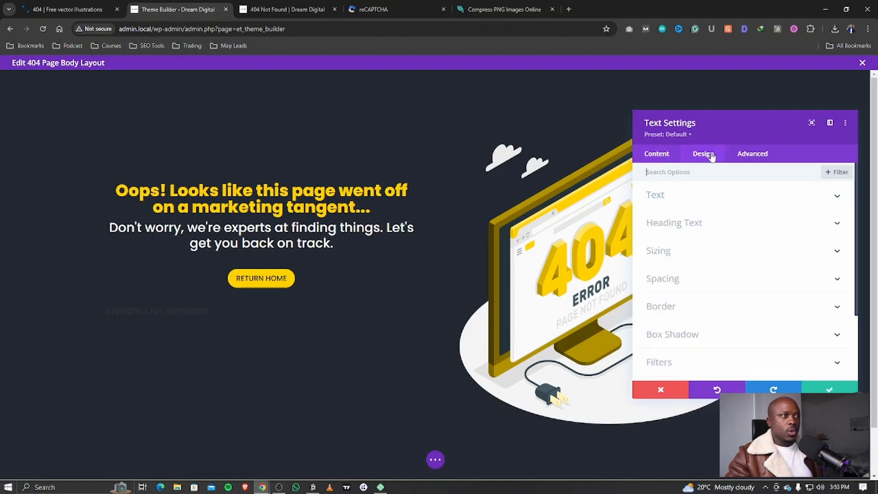
{"action": "left_click", "coordinate": [684, 224]}
{"action": "left_click", "coordinate": [726, 200]}
{"action": "scroll", "coordinate": [686, 305], "scroll_direction": "down", "scroll_amount": 1}
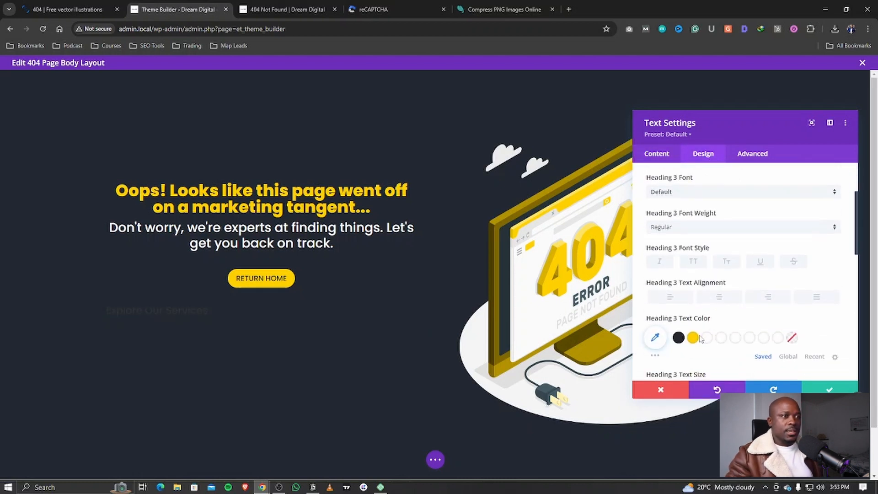
{"action": "left_click", "coordinate": [693, 338]}
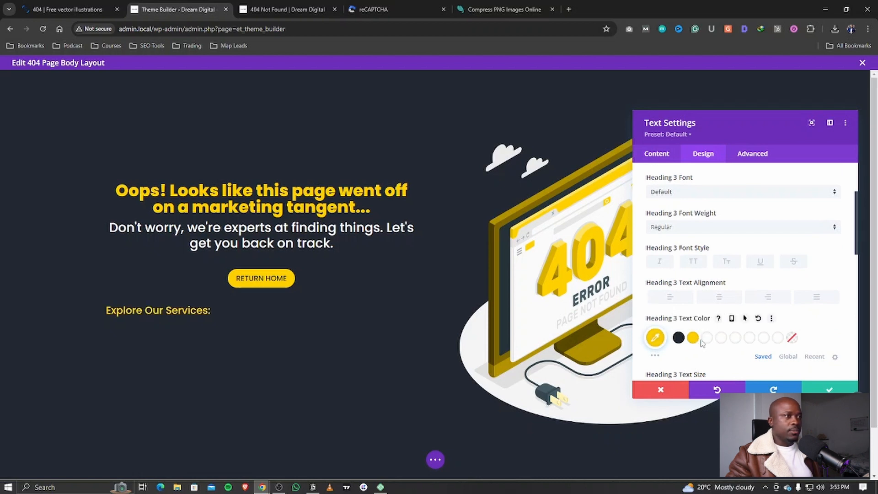
- Set the Heading 3 font weight to Light and its text size to 18px, with centred alignment
{"action": "left_click", "coordinate": [681, 228]}
{"action": "left_click", "coordinate": [682, 234]}
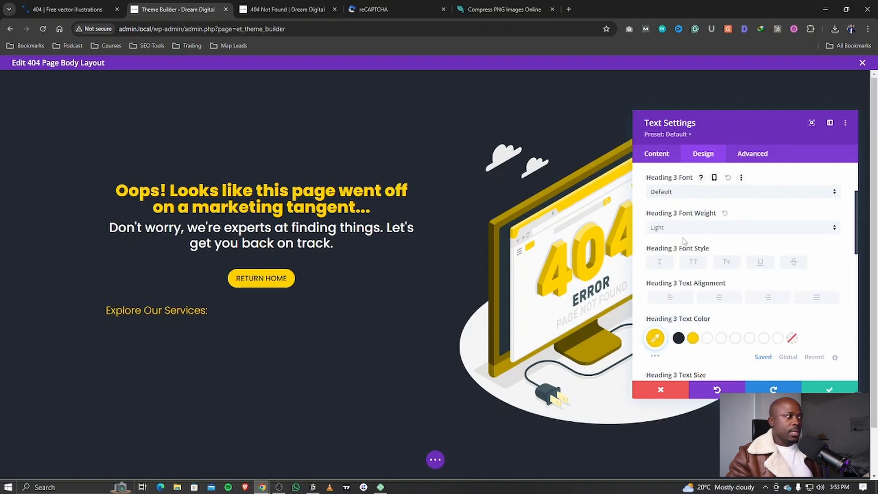
{"action": "scroll", "coordinate": [685, 292], "scroll_direction": "down", "scroll_amount": 2}
{"action": "left_click_drag", "start_coordinate": [675, 299], "coordinate": [672, 301]}
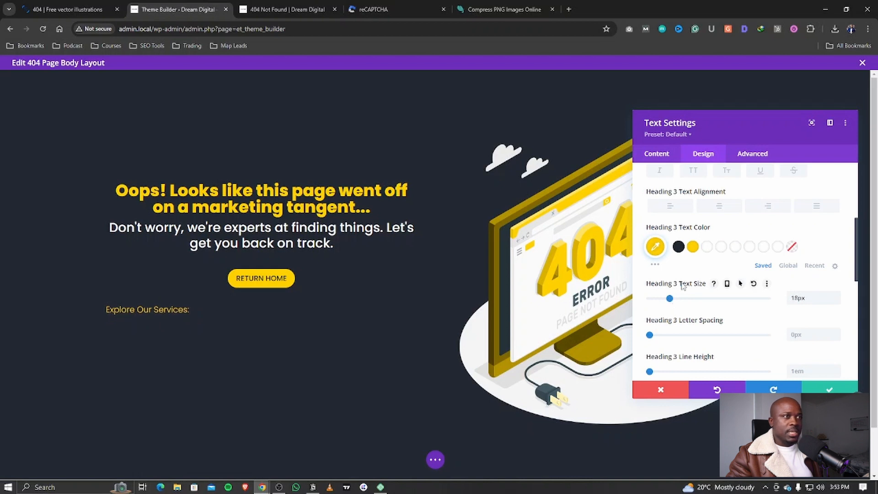
{"action": "left_click", "coordinate": [717, 213]}
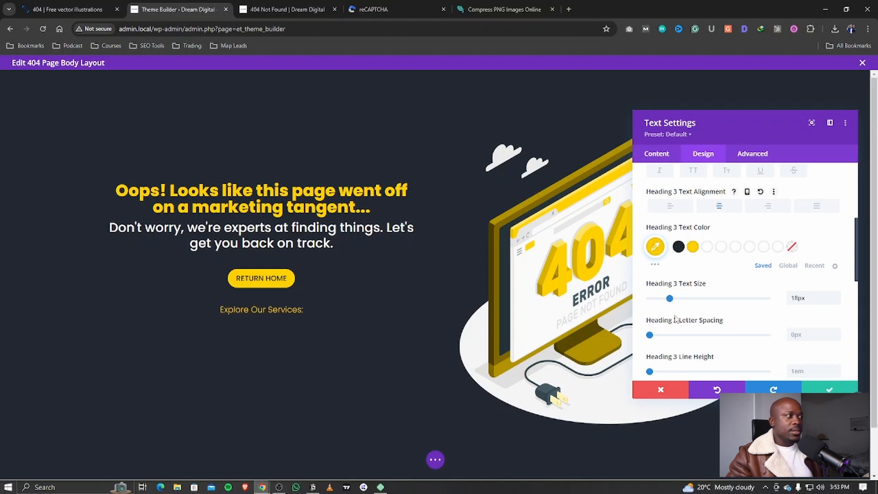
- Add the paragraph "Website Design | SEO | Paid Advertising" below the "Explore Our Services:" heading
{"action": "scroll", "coordinate": [695, 252], "scroll_direction": "up", "scroll_amount": 5}
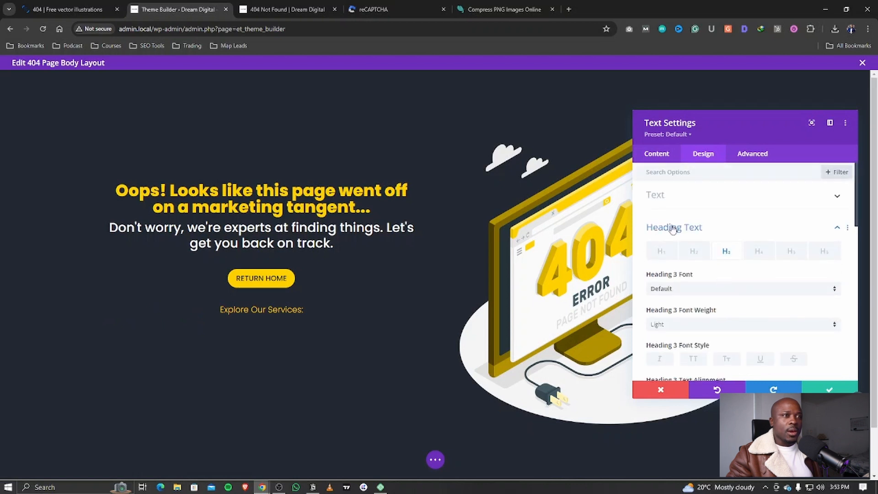
{"action": "left_click", "coordinate": [668, 196]}
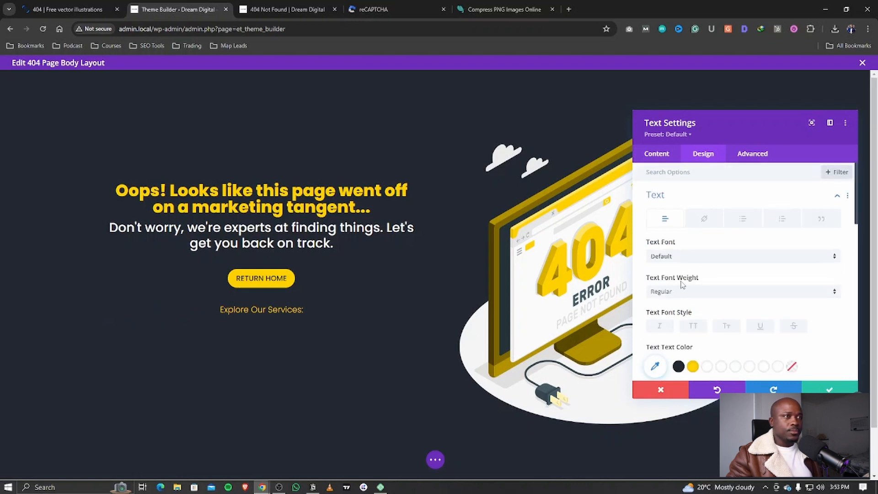
{"action": "left_click", "coordinate": [657, 155]}
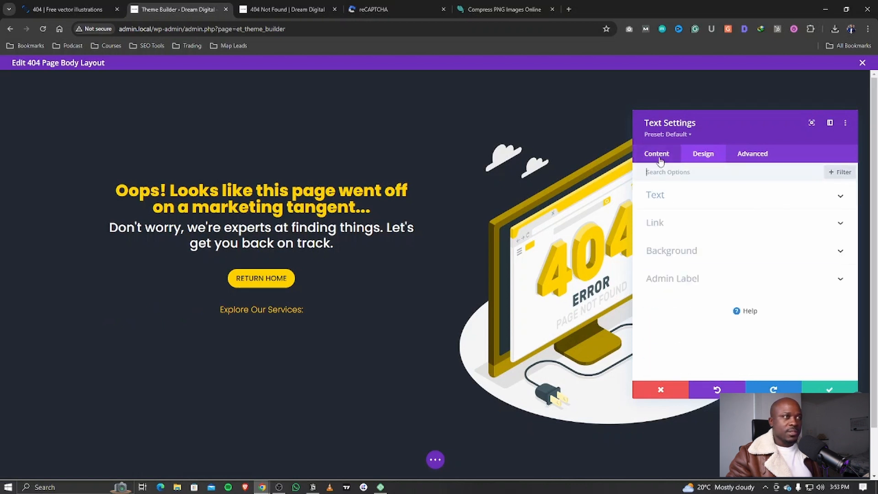
{"action": "left_click", "coordinate": [675, 198]}
{"action": "left_click", "coordinate": [757, 328]}
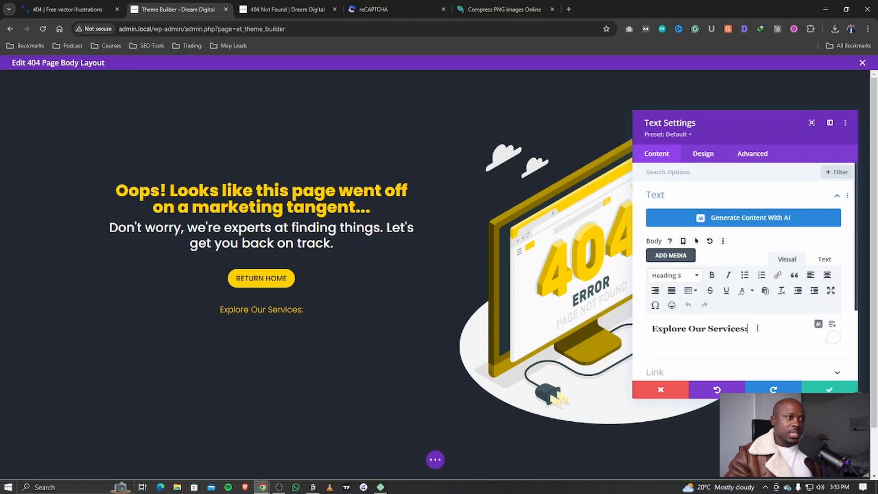
{"action": "key", "text": "Return"}
{"action": "type", "text": "Website Design | SEO | P"}
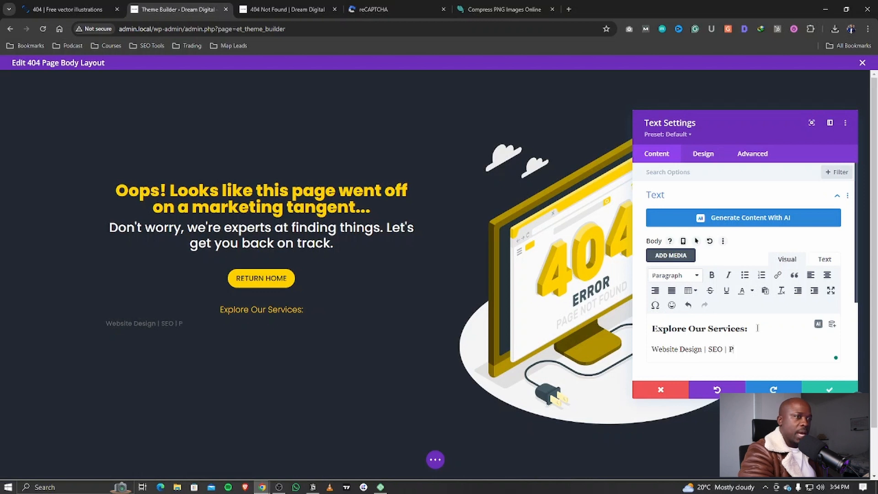
{"action": "type", "text": "aid Avert"}
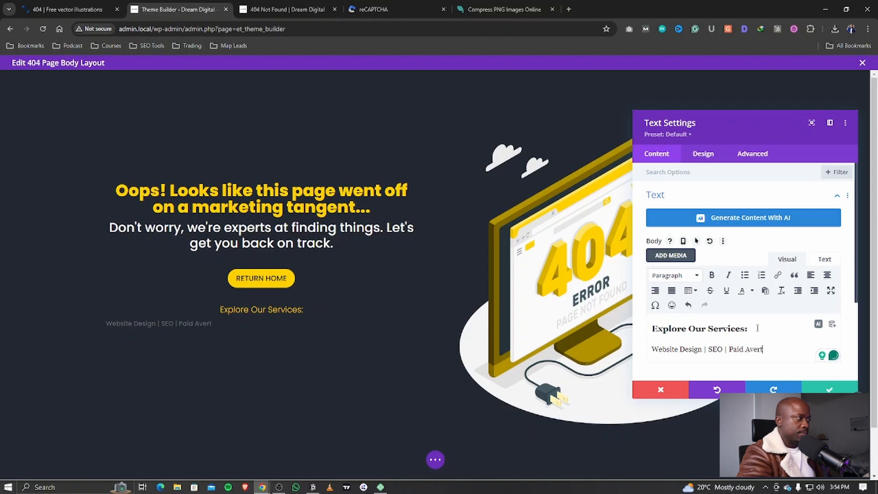
{"action": "key", "text": "BackSpace"}
{"action": "type", "text": "A"}
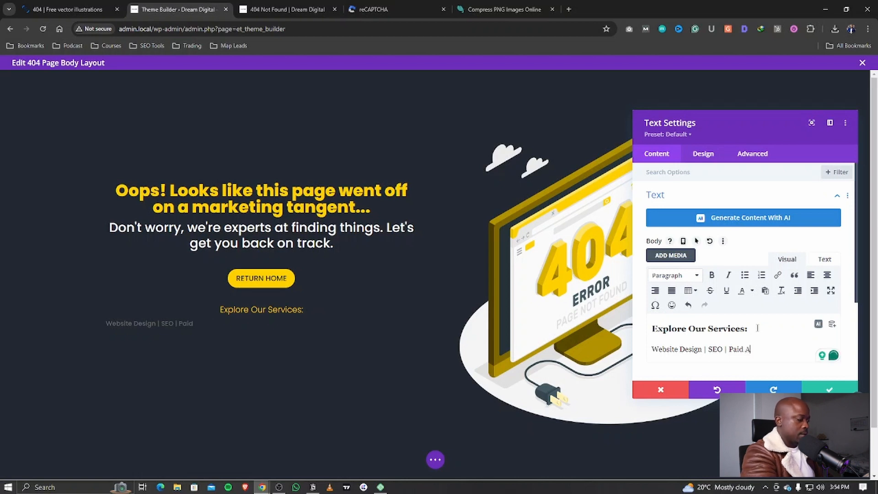
{"action": "type", "text": "dvertising"}
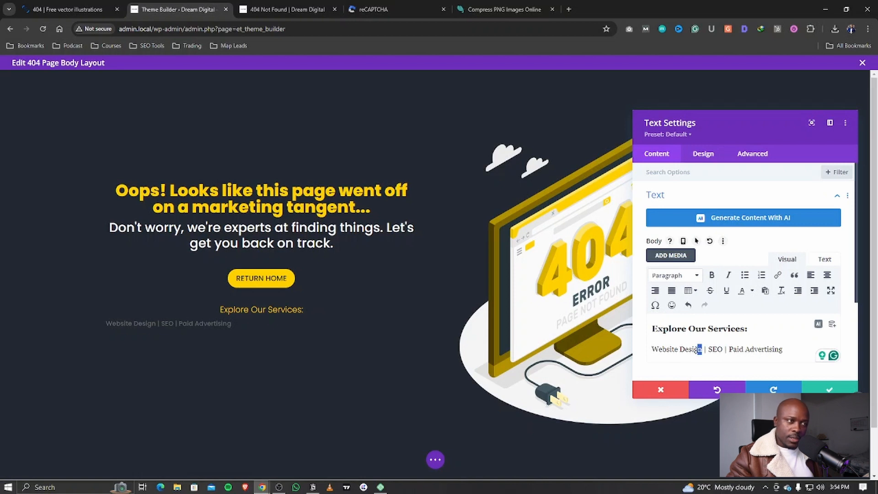
{"action": "left_click_drag", "start_coordinate": [700, 349], "coordinate": [652, 349]}
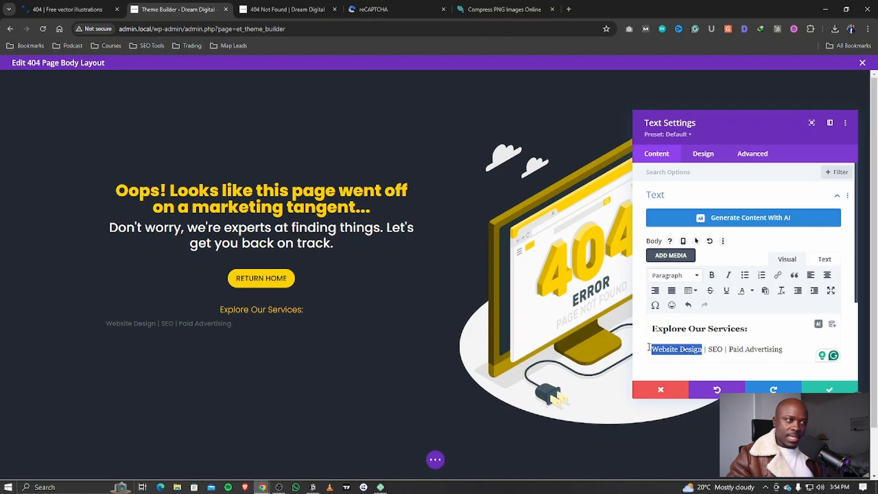
{"action": "left_click", "coordinate": [777, 275]}
{"action": "left_click", "coordinate": [470, 237]}
{"action": "type", "text": "hf"}
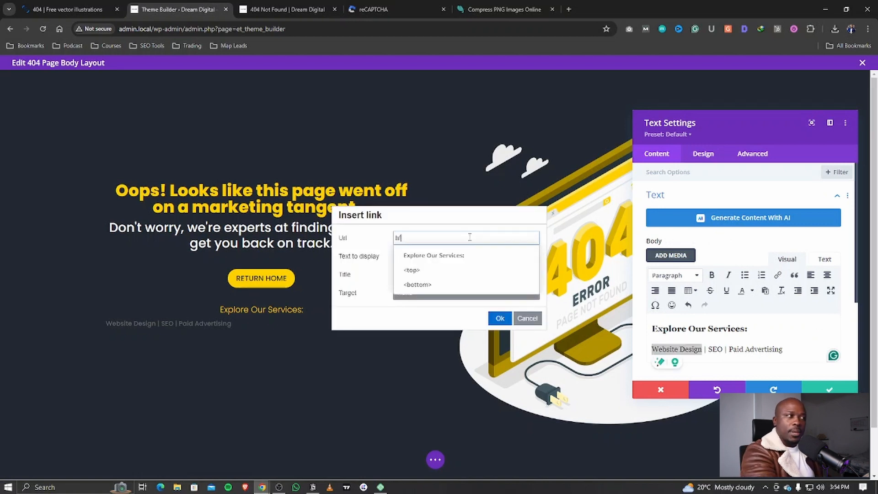
{"action": "type", "text": "bhfn"}
{"action": "key", "text": "BackSpace"}
{"action": "key", "text": "BackSpace"}
{"action": "key", "text": "BackSpace"}
{"action": "key", "text": "BackSpace"}
{"action": "key", "text": "BackSpace"}
{"action": "key", "text": "BackSpace"}
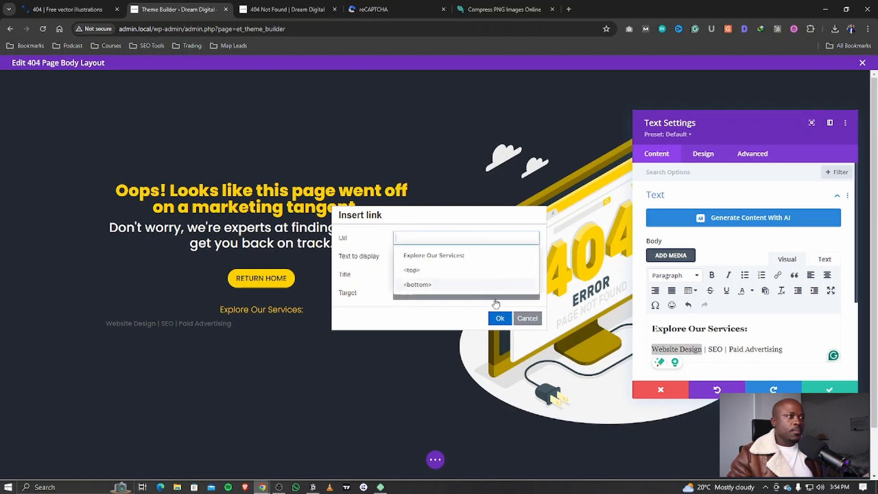
{"action": "left_click", "coordinate": [500, 318]}
{"action": "left_click_drag", "start_coordinate": [710, 351], "coordinate": [723, 350]}
{"action": "left_click", "coordinate": [779, 278]}
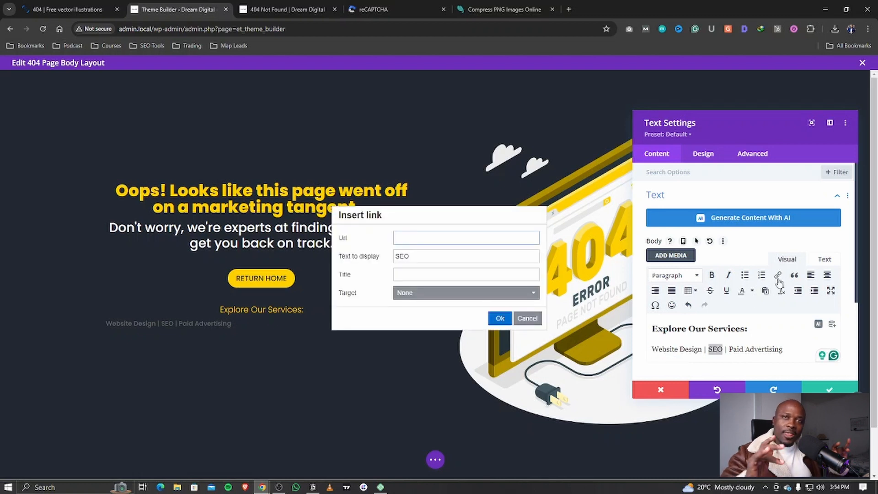
{"action": "left_click", "coordinate": [535, 321]}
- Set the services paragraph's text colour to the saved white and its text size to 18px
{"action": "left_click", "coordinate": [745, 349]}
{"action": "left_click_drag", "start_coordinate": [787, 347], "coordinate": [651, 349]}
{"action": "left_click", "coordinate": [703, 154]}
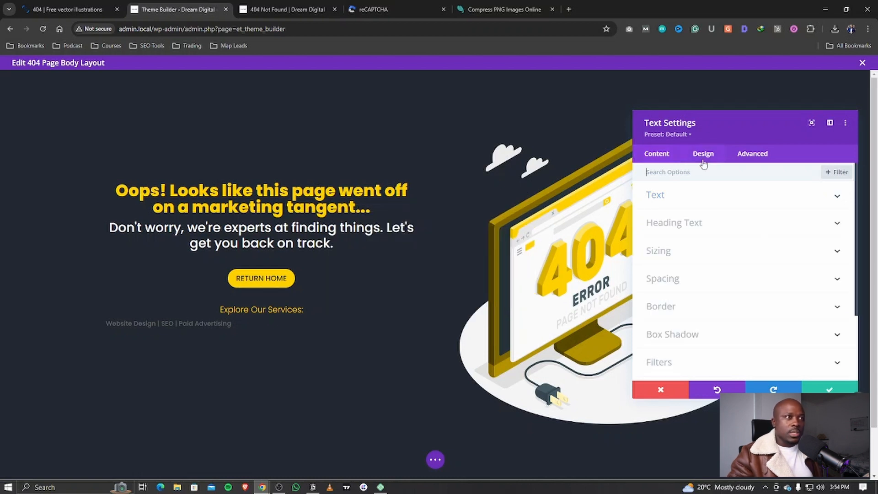
{"action": "left_click", "coordinate": [670, 200]}
{"action": "left_click", "coordinate": [707, 366]}
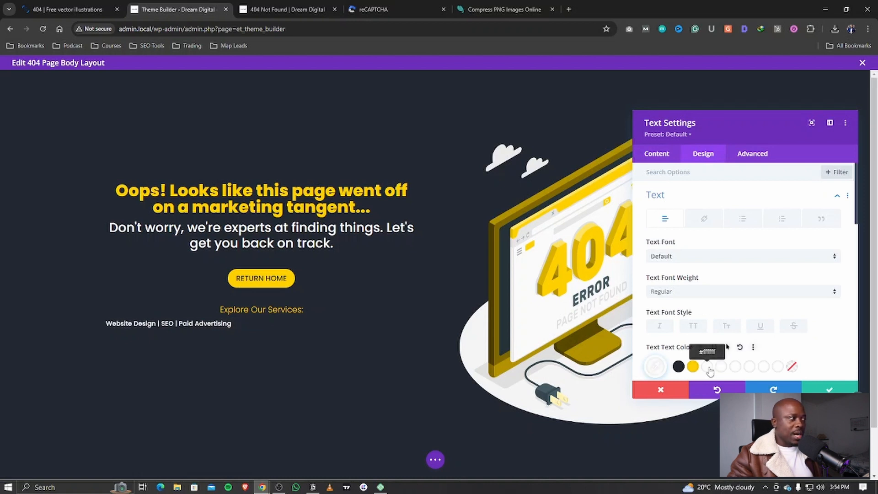
{"action": "scroll", "coordinate": [710, 307], "scroll_direction": "down", "scroll_amount": 1}
{"action": "scroll", "coordinate": [711, 308], "scroll_direction": "down", "scroll_amount": 4}
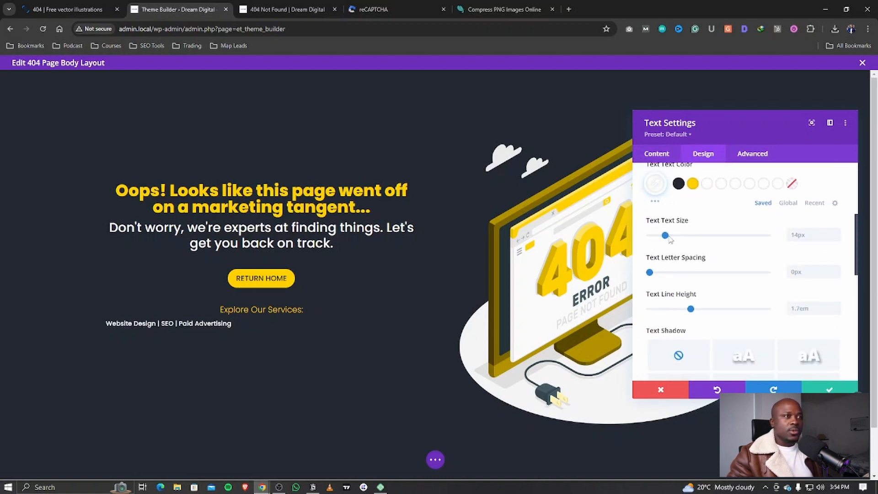
{"action": "left_click_drag", "start_coordinate": [666, 236], "coordinate": [670, 236]}
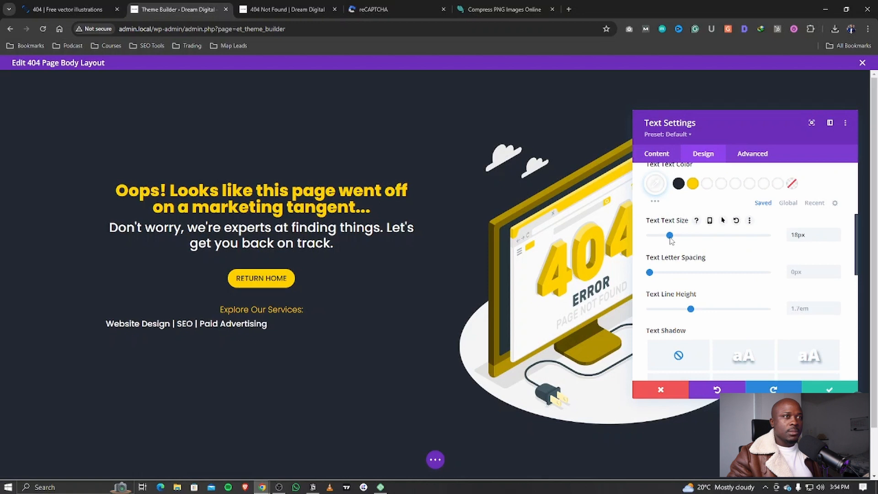
- Centre-align the body text "Website Design | SEO | Paid Advertising" in the services text module
{"action": "scroll", "coordinate": [721, 256], "scroll_direction": "up", "scroll_amount": 3}
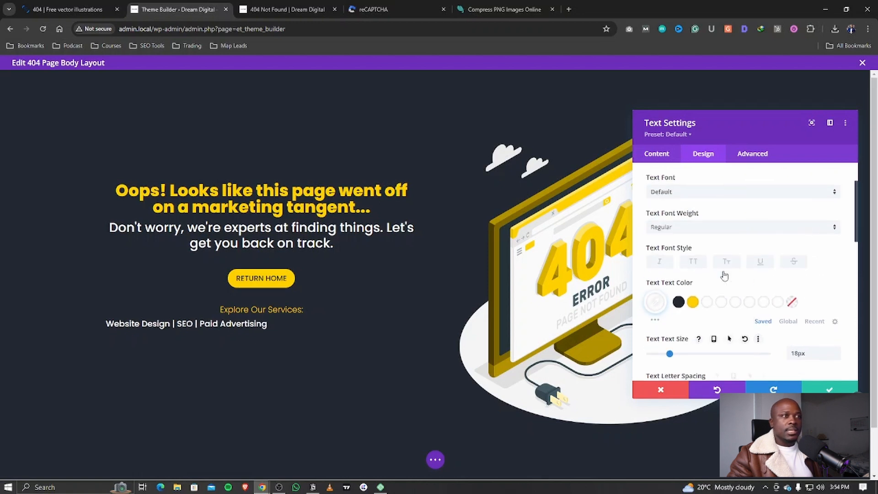
{"action": "scroll", "coordinate": [727, 298], "scroll_direction": "down", "scroll_amount": 3}
{"action": "scroll", "coordinate": [730, 320], "scroll_direction": "down", "scroll_amount": 5}
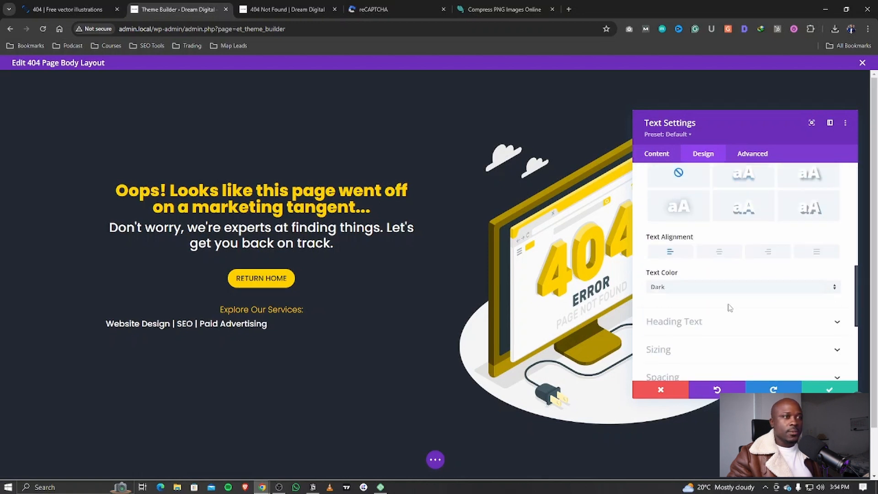
{"action": "left_click", "coordinate": [719, 206]}
- Reload the admin.local/contact page to check its live version, and return to the 404 body layout
{"action": "left_click", "coordinate": [287, 9]}
{"action": "left_click", "coordinate": [212, 31]}
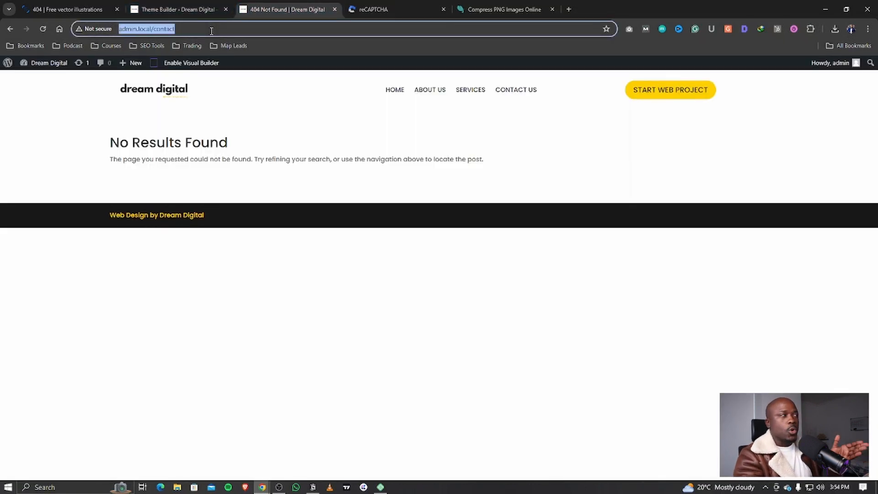
{"action": "key", "text": "Return"}
{"action": "left_click", "coordinate": [176, 9]}
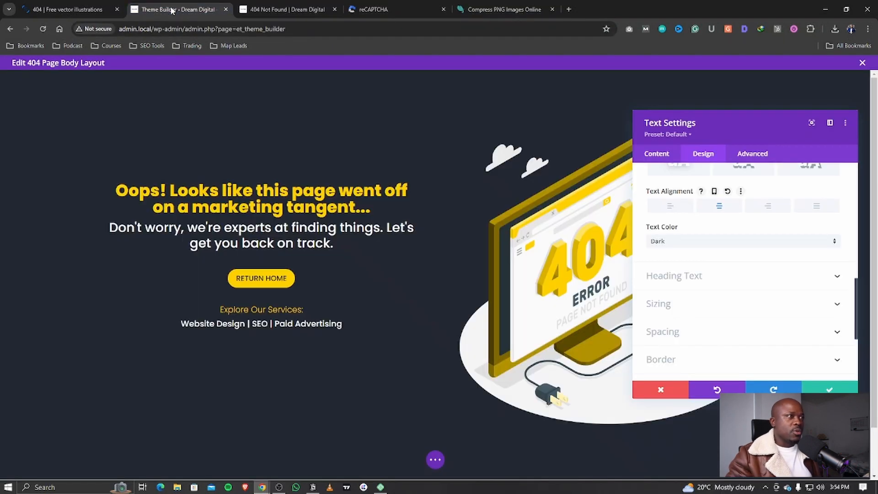
- Accept the services text settings and increase the line height of the "Oops! Looks like this page went off on a marketing tangent..." heading
{"action": "left_click", "coordinate": [809, 391]}
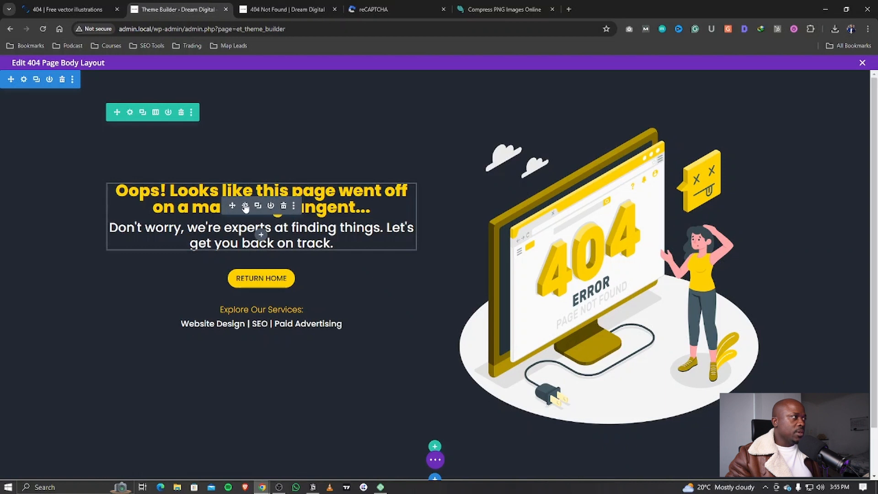
{"action": "left_click", "coordinate": [245, 207]}
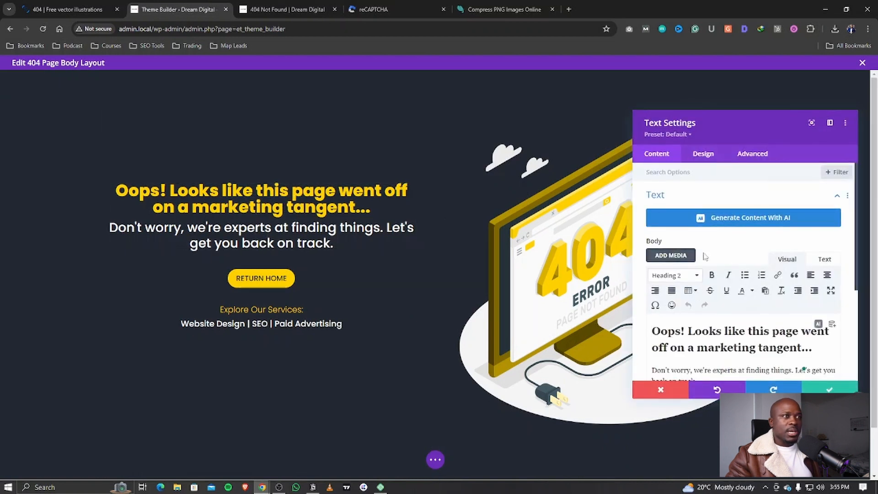
{"action": "left_click", "coordinate": [700, 156]}
{"action": "left_click", "coordinate": [686, 222]}
{"action": "left_click", "coordinate": [694, 199]}
{"action": "scroll", "coordinate": [727, 295], "scroll_direction": "down", "scroll_amount": 3}
{"action": "scroll", "coordinate": [731, 300], "scroll_direction": "down", "scroll_amount": 3}
{"action": "left_click_drag", "start_coordinate": [650, 279], "coordinate": [659, 280]}
{"action": "left_click_drag", "start_coordinate": [661, 281], "coordinate": [667, 281]}
{"action": "key", "text": "Return"}
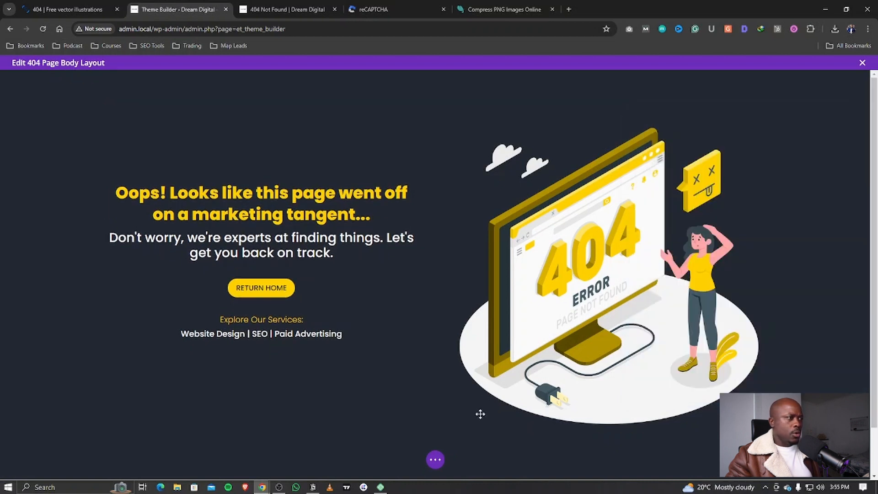
- Save and close the 404 Page body layout, and save the Theme Builder changes
{"action": "left_click", "coordinate": [435, 461]}
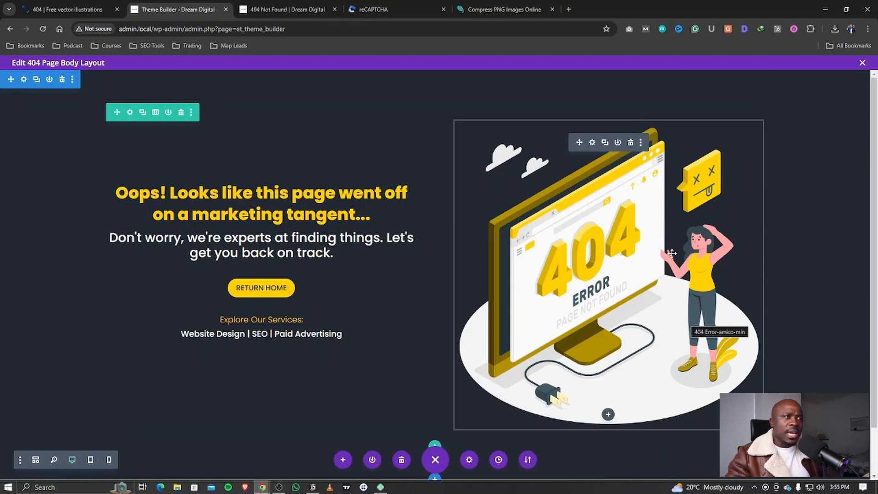
{"action": "left_click", "coordinate": [862, 63]}
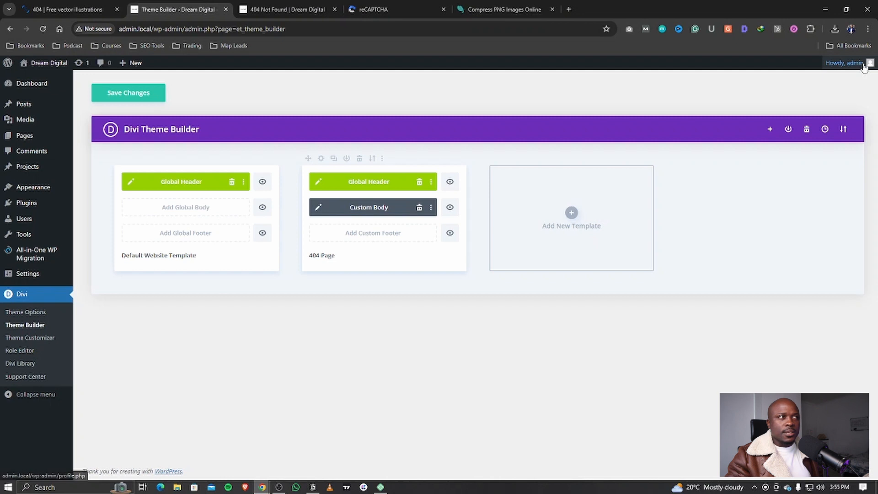
{"action": "left_click", "coordinate": [140, 100]}
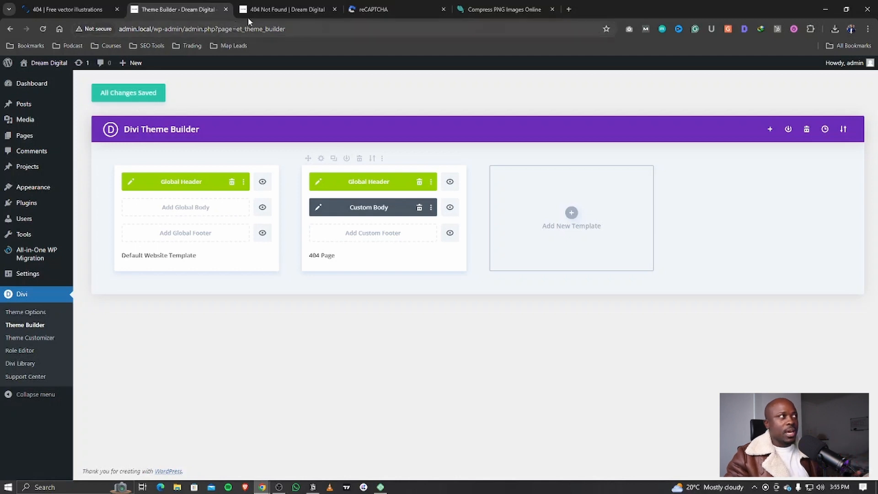
- Reload the admin.local/contact page to check the custom 404 page, and test its Return Home button
{"action": "left_click", "coordinate": [270, 10]}
{"action": "left_click", "coordinate": [265, 30]}
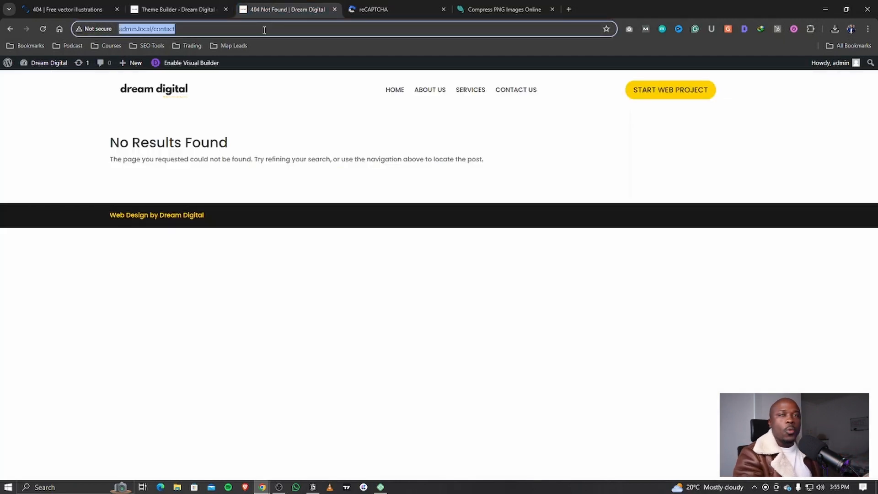
{"action": "key", "text": "Return"}
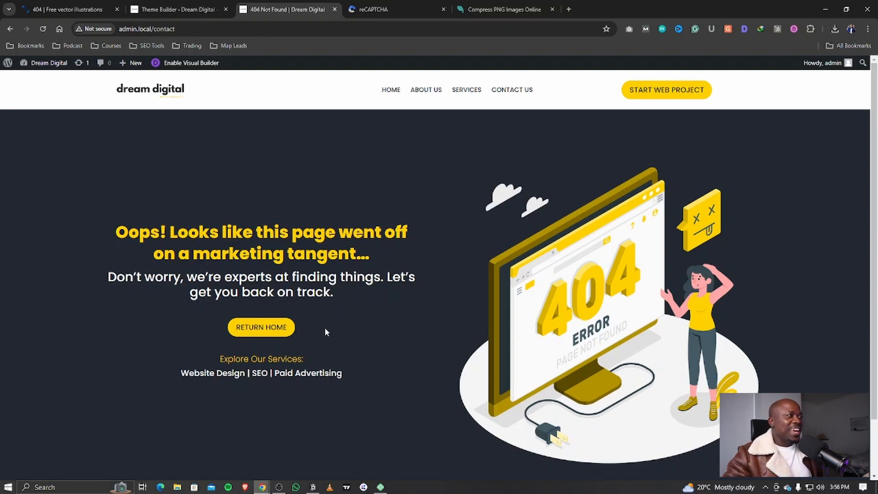
{"action": "left_click", "coordinate": [268, 329]}
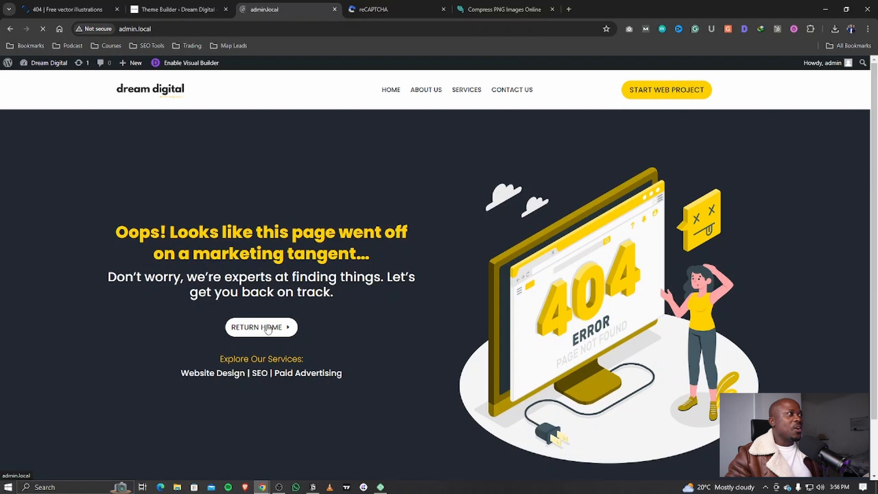